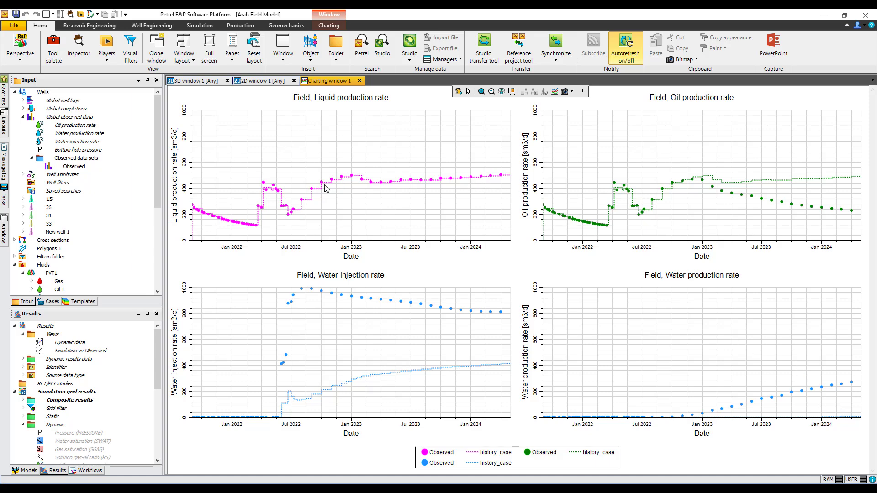
Review the History rate control rule of History strategy 1 in the development strategy editor, and close it without changes.
mouse_move(473, 181)
click(27, 302)
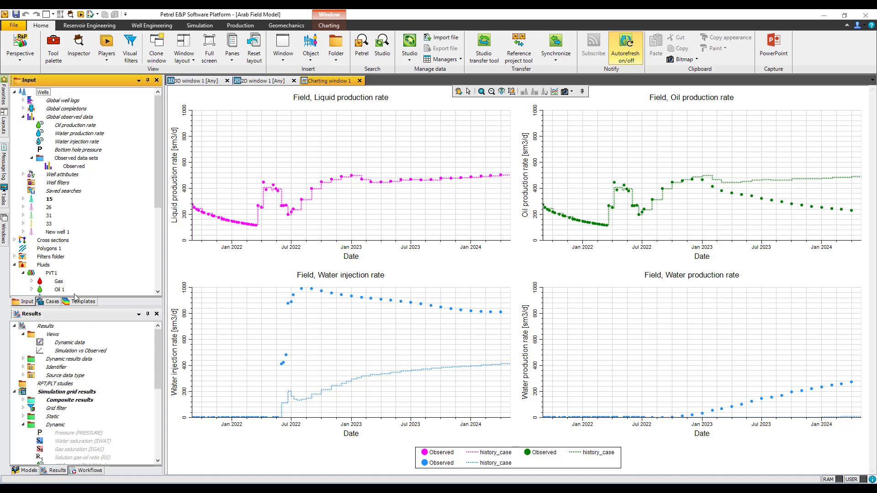
scroll(86, 225, down, 2)
scroll(86, 226, down, 4)
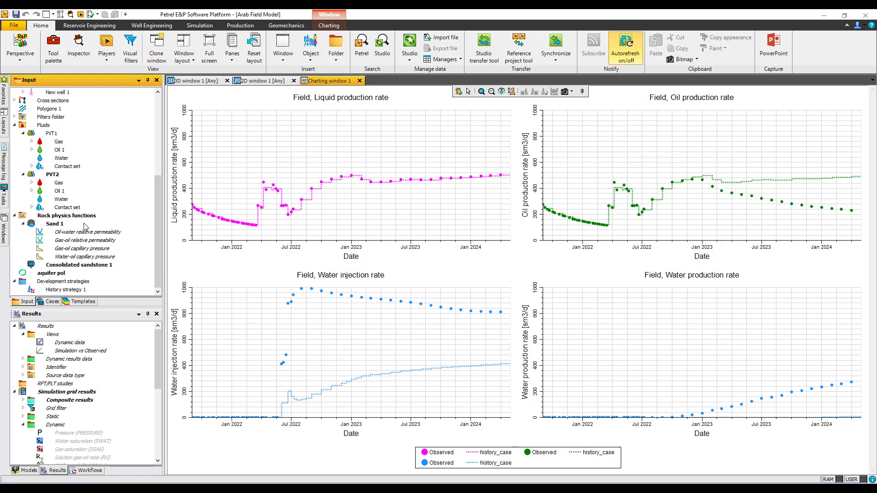
right_click(80, 291)
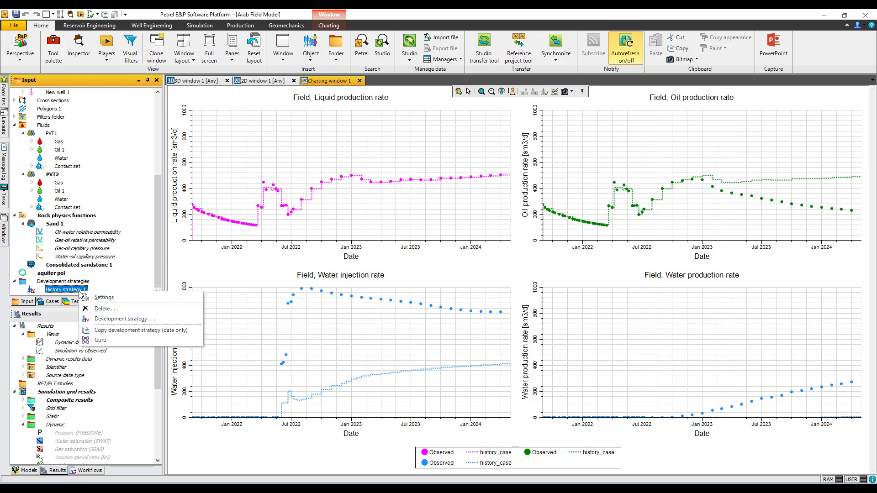
click(106, 319)
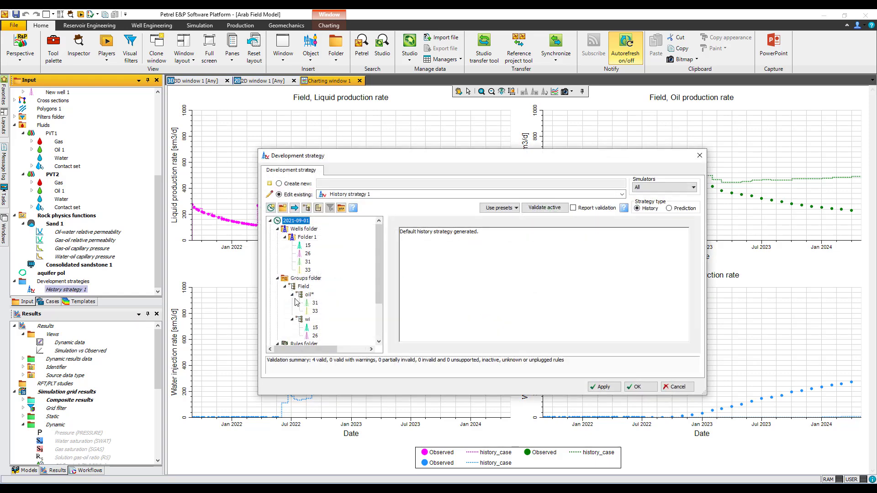
scroll(324, 264, down, 2)
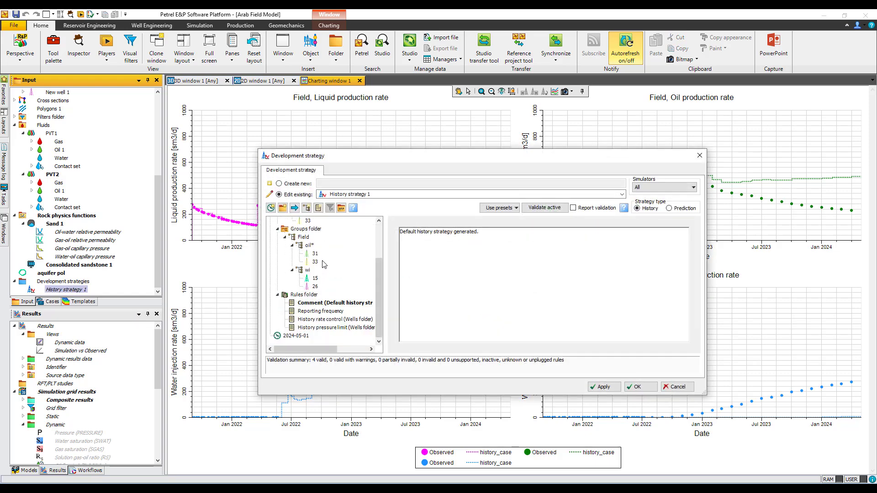
click(327, 322)
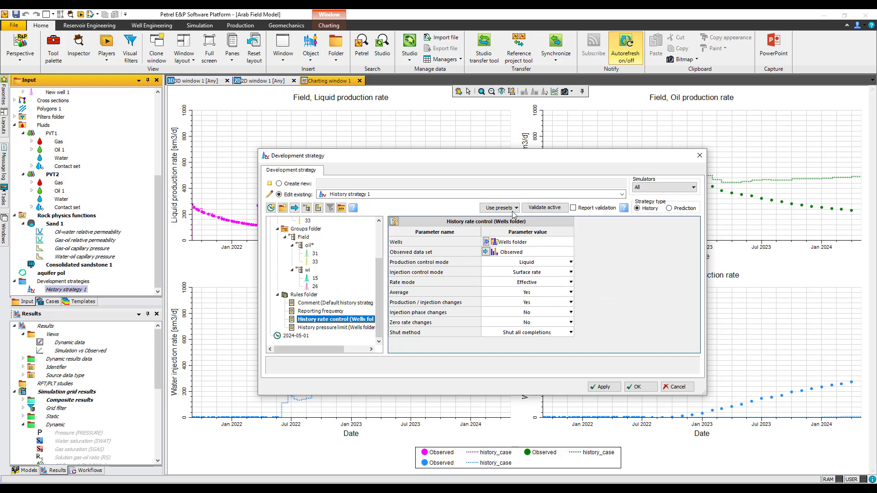
click(678, 387)
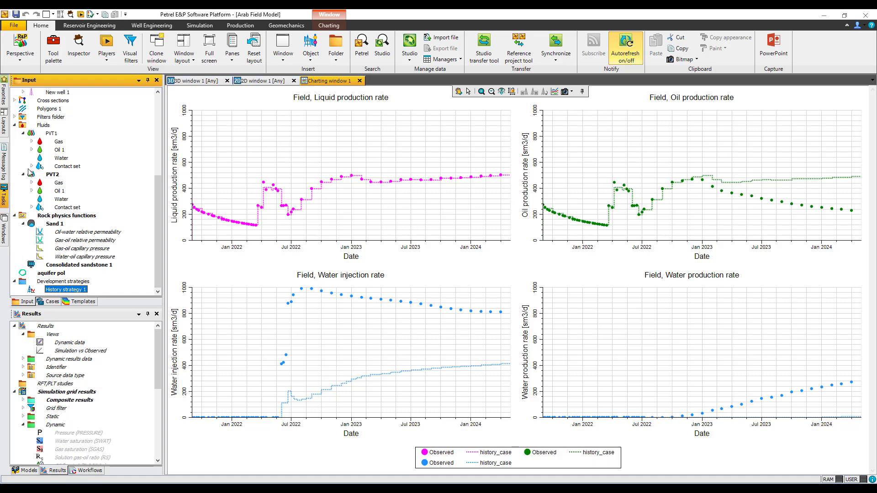
Switch the rate charts from the Field identifier to well 15 in the results charting settings.
scroll(77, 190, up, 5)
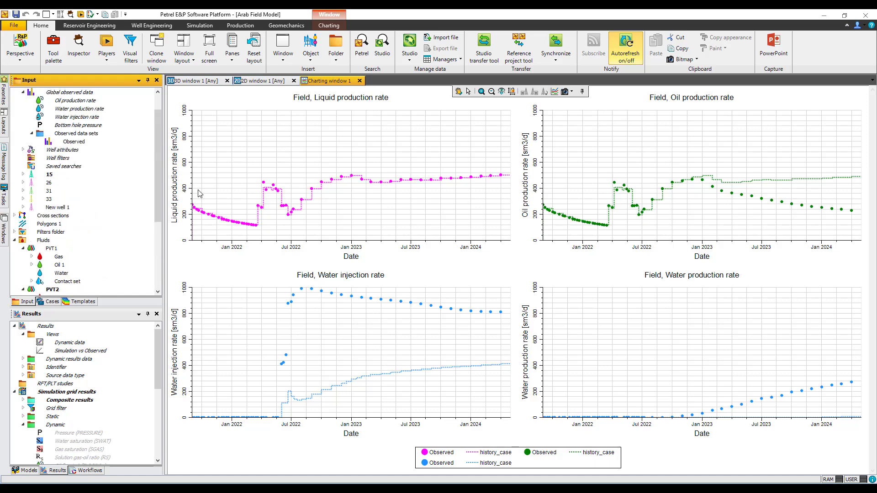
click(554, 92)
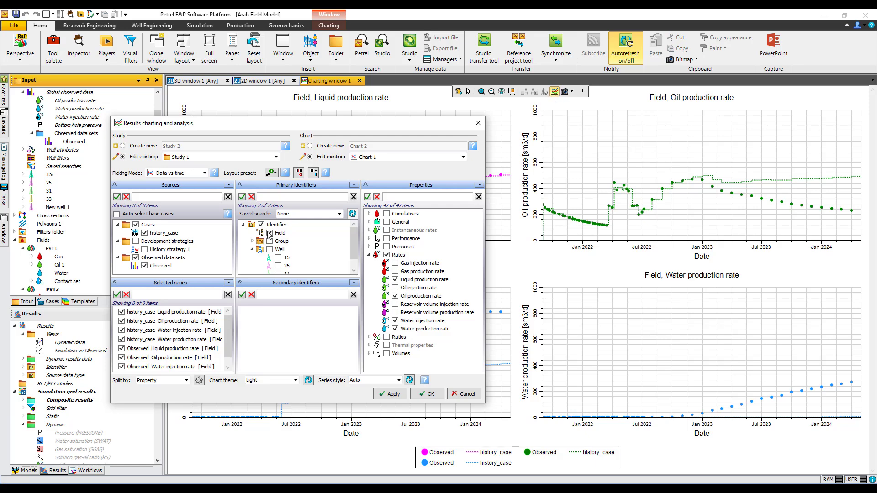
click(270, 232)
scroll(273, 240, down, 1)
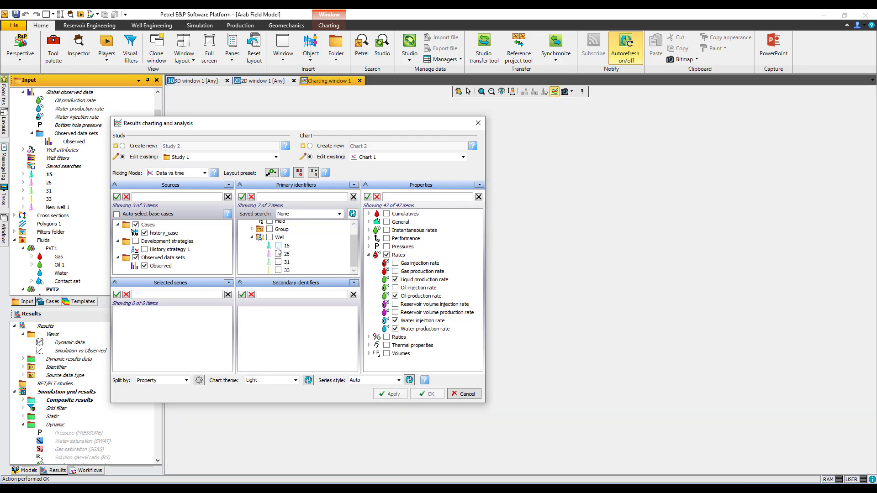
click(279, 245)
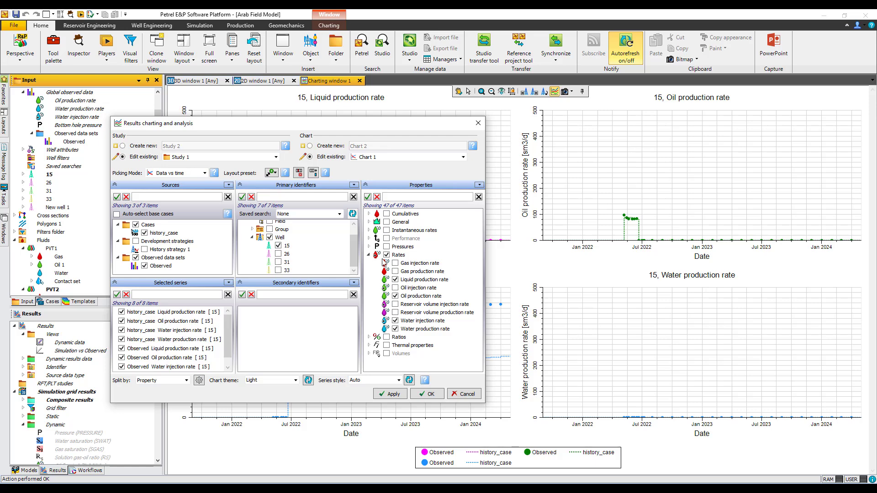
drag(357, 127, 381, 134)
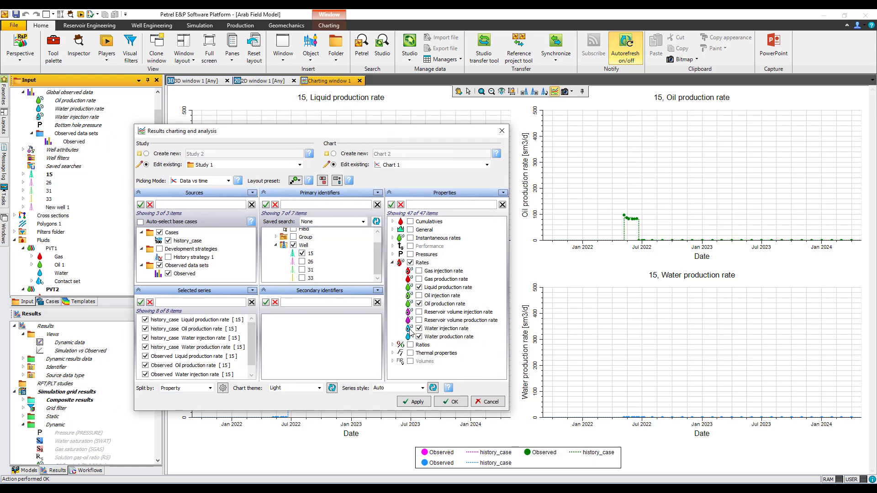
click(449, 400)
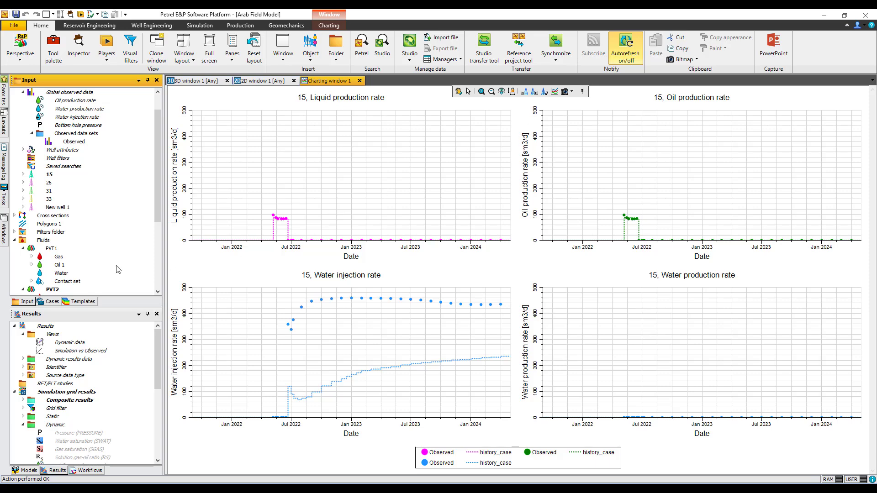
Review the History pressure limit rule of History strategy 1, and close the development strategy without changes.
scroll(74, 285, down, 4)
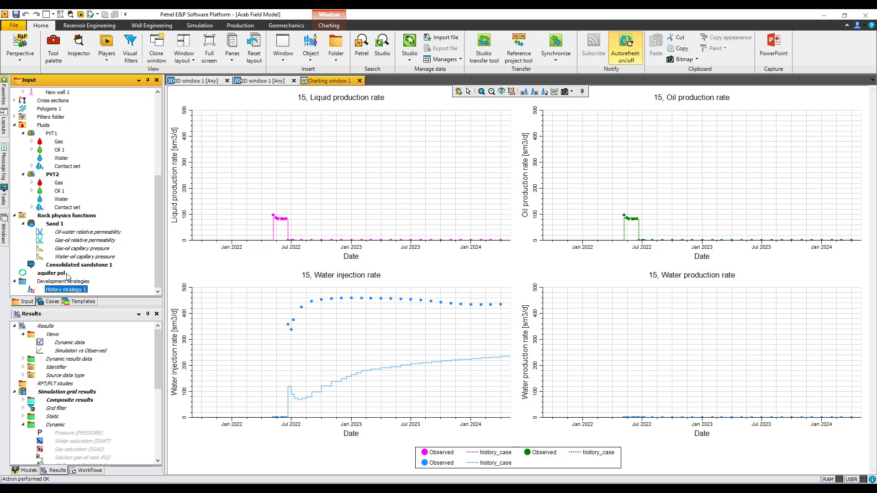
scroll(73, 287, down, 1)
right_click(77, 293)
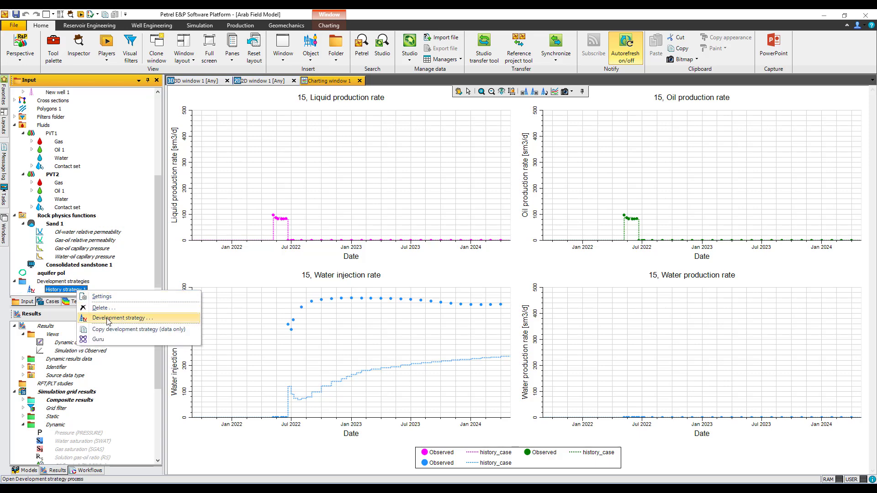
click(122, 319)
scroll(336, 291, down, 2)
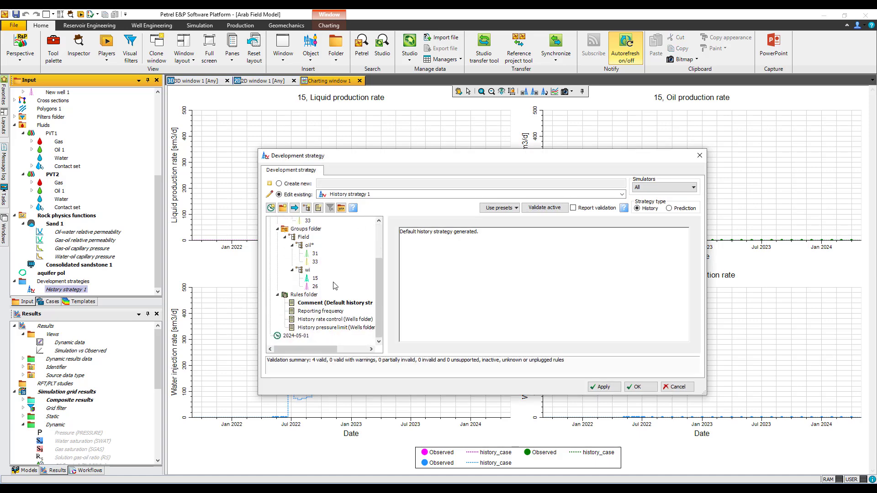
click(334, 327)
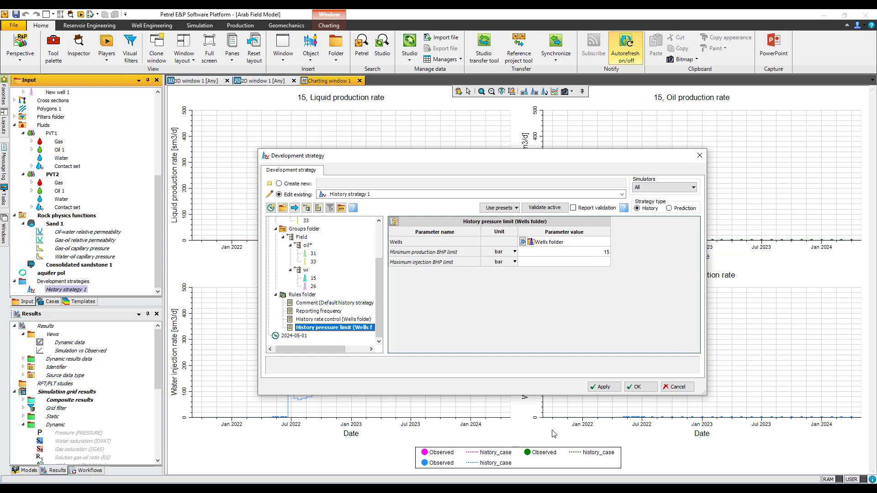
click(675, 388)
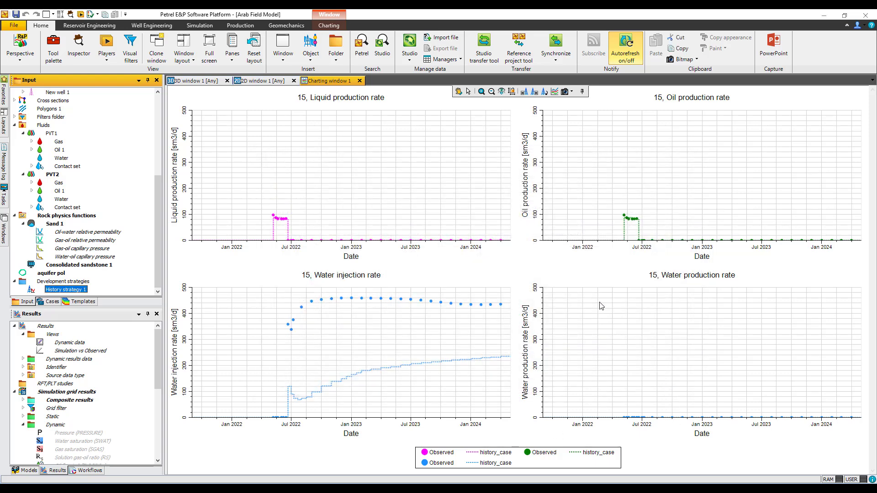
Replace liquid production rate with bottom hole pressure in the well charts, and view well 26 before returning to well 15.
click(554, 93)
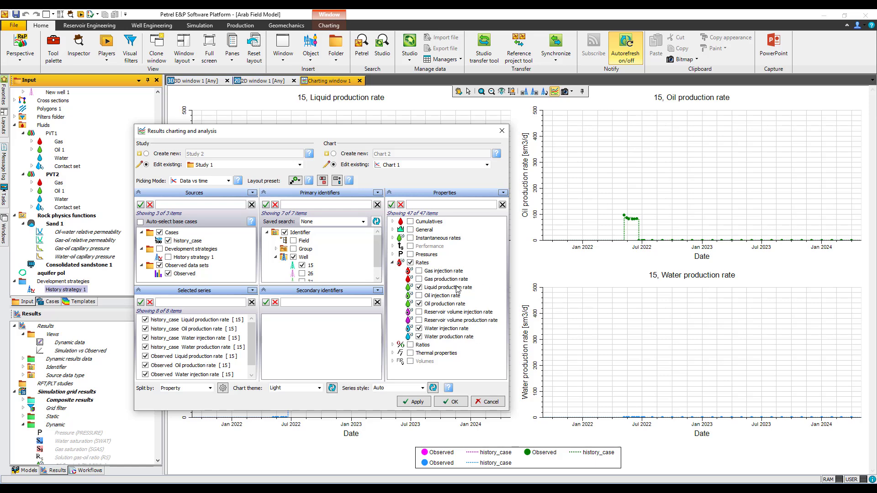
click(418, 288)
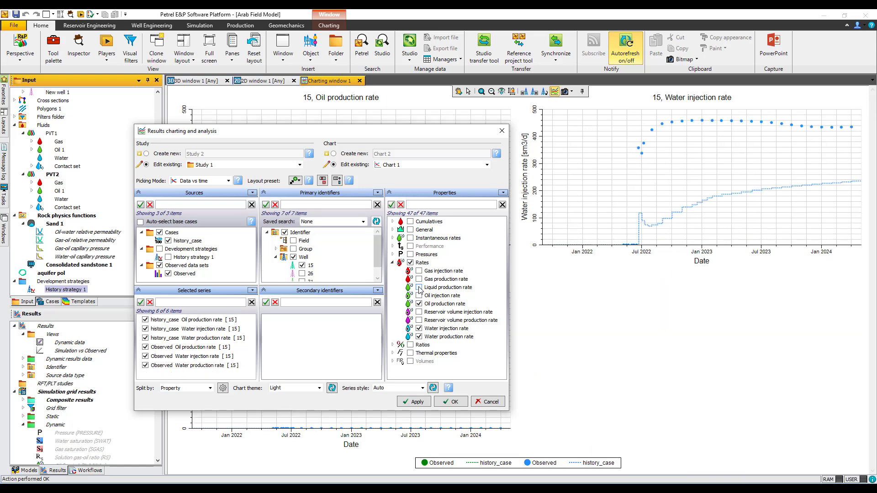
click(392, 255)
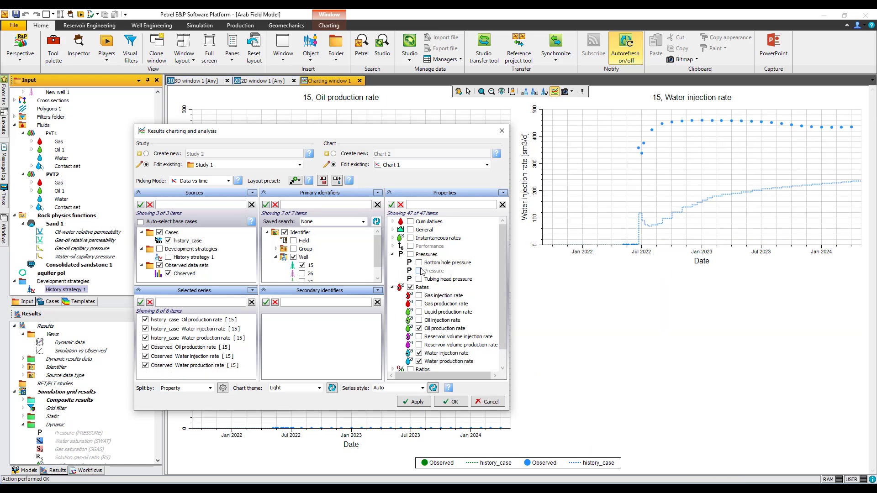
click(418, 263)
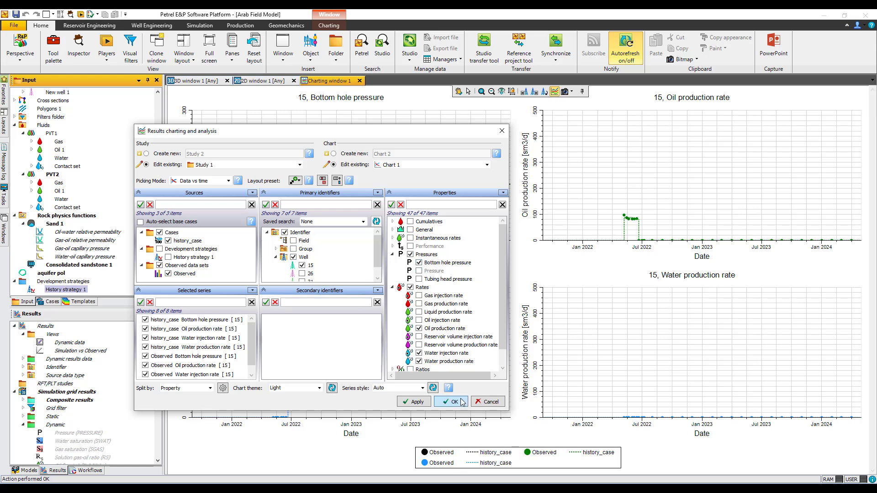
click(447, 403)
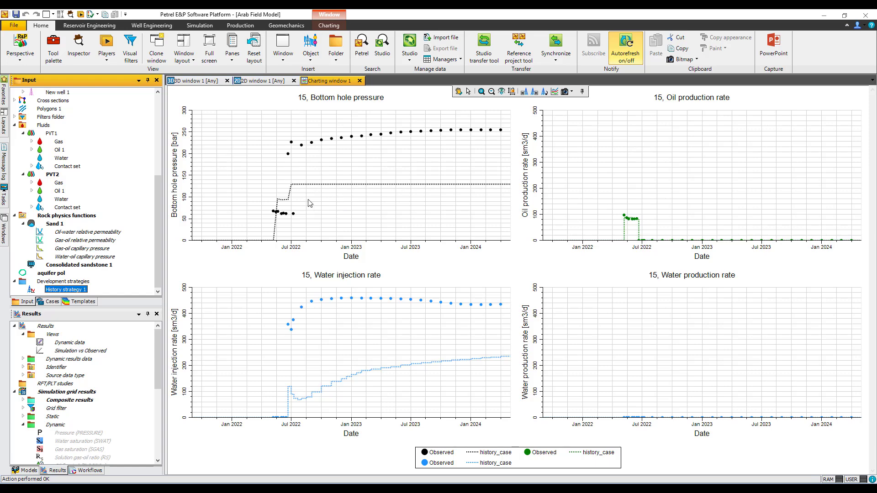
click(535, 92)
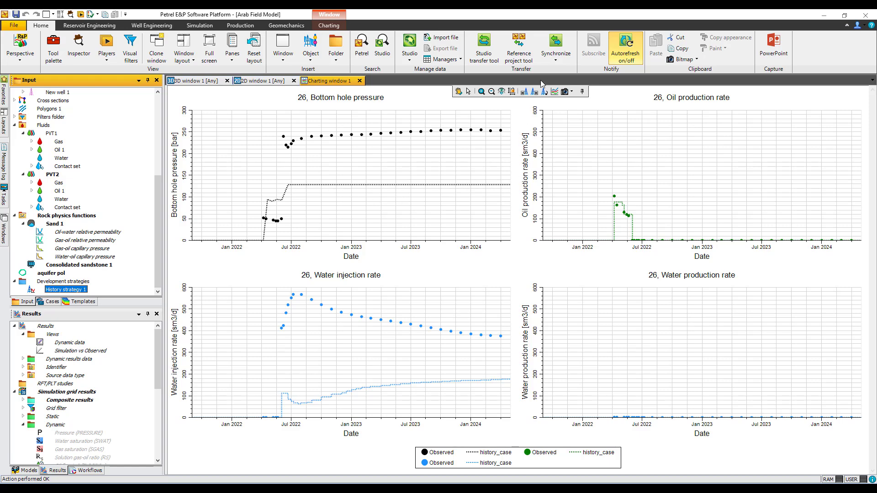
click(523, 91)
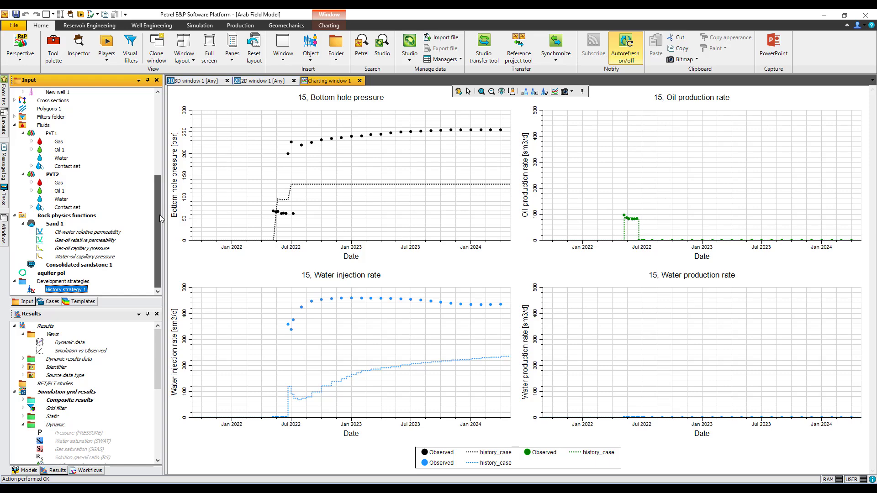
Set up a new development strategy based on History strategy 1 and name it "History strategy 2".
right_click(71, 291)
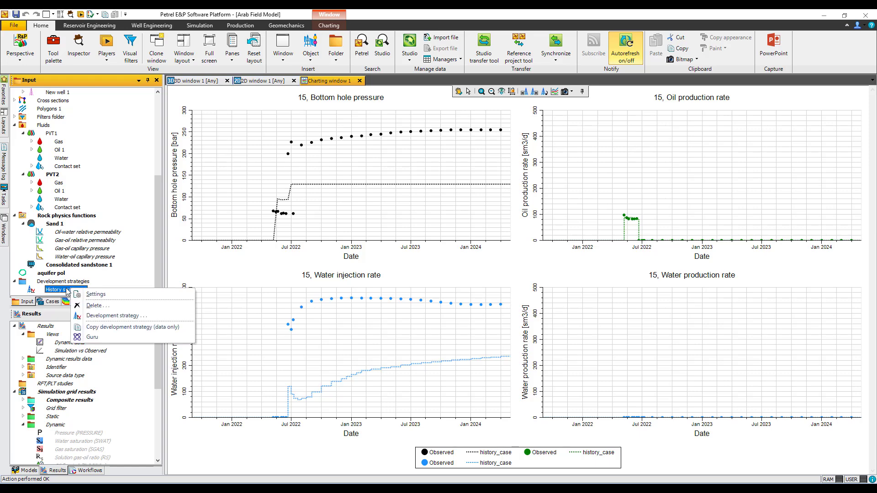
click(100, 315)
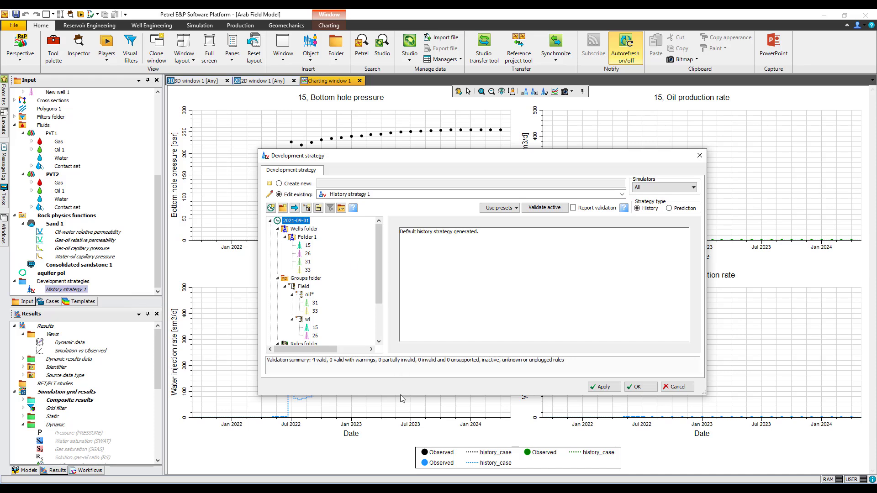
click(278, 184)
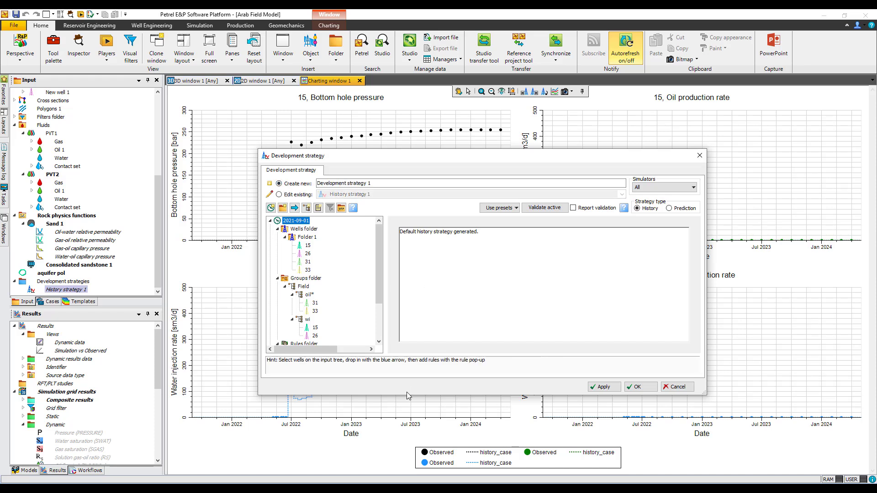
drag(406, 395, 401, 483)
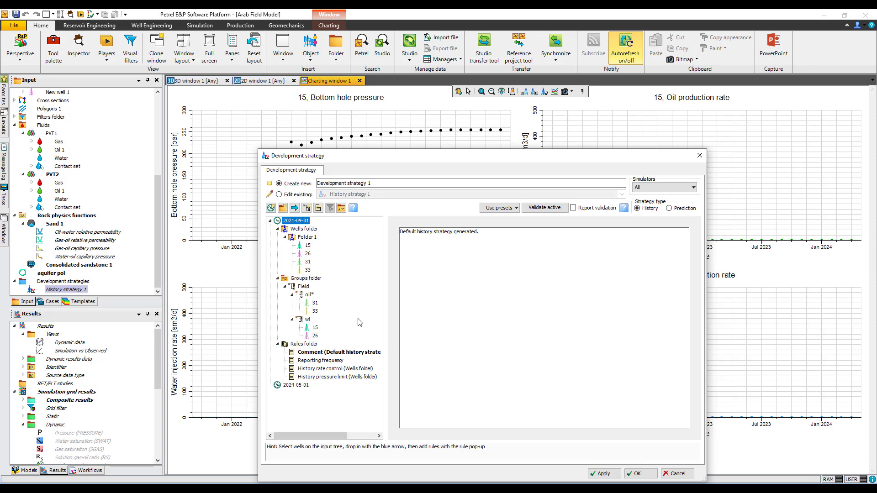
drag(371, 183, 308, 185)
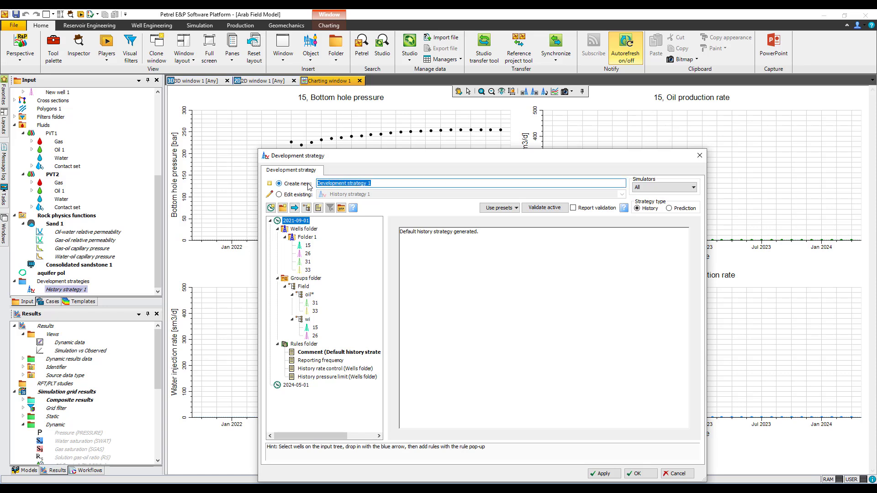
text(CTR)
key(BackSpace)
key(BackSpace)
key(BackSpace)
Replace the text of the new strategy's comment rule with "control BHP 300 bar for WI".
click(320, 352)
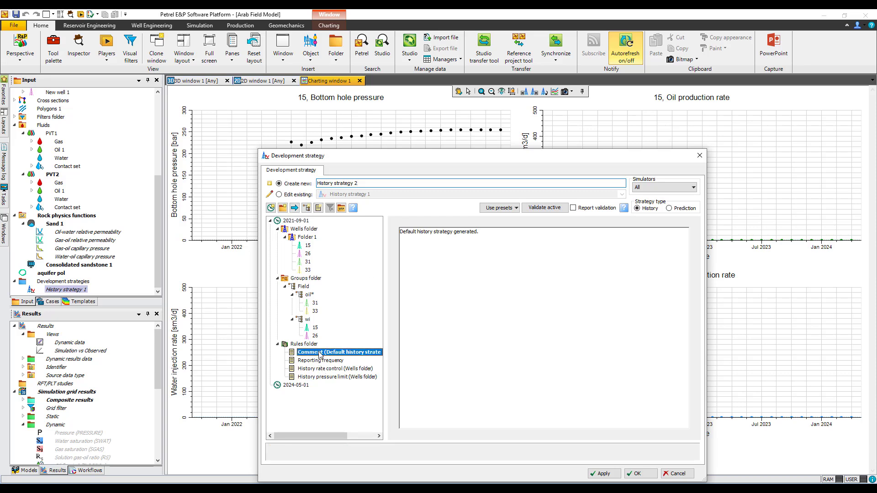
drag(484, 231, 394, 229)
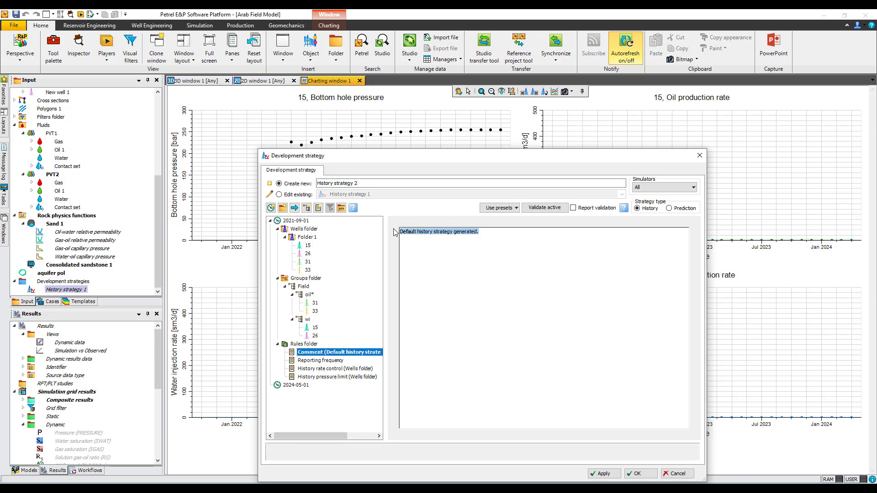
text(control BHP 300 bar for WI)
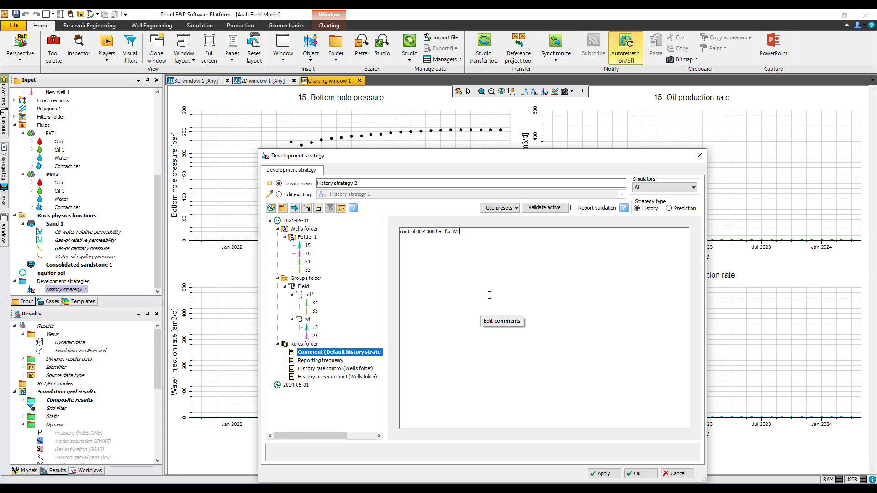
Set the maximum injection BHP limit to 300 bar in the History pressure limit rule, and save History strategy 2.
click(312, 378)
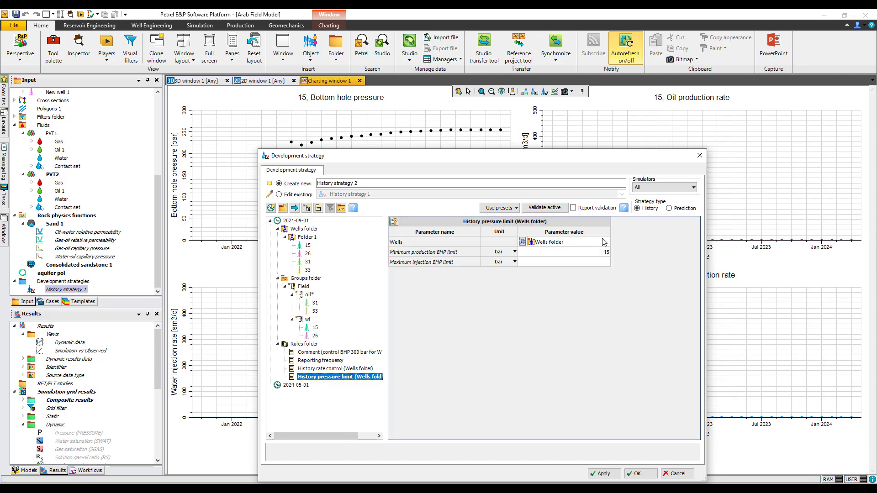
click(550, 267)
click(339, 369)
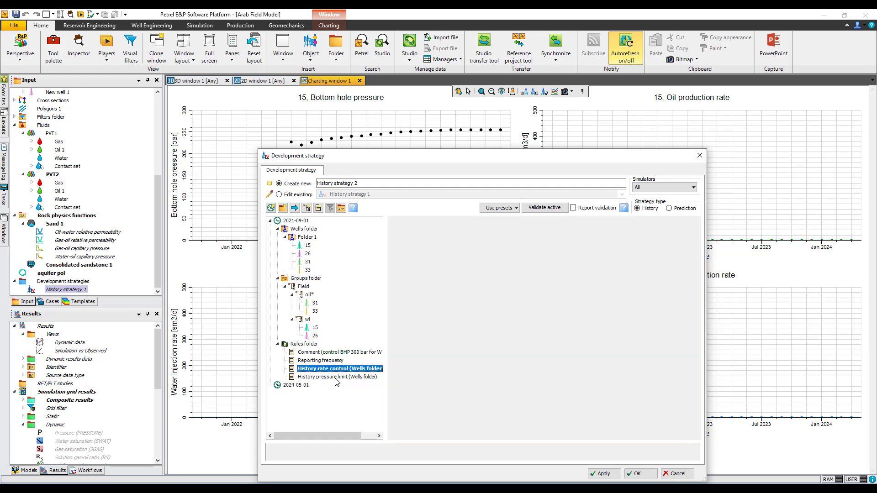
click(336, 377)
drag(400, 160, 294, 87)
click(494, 401)
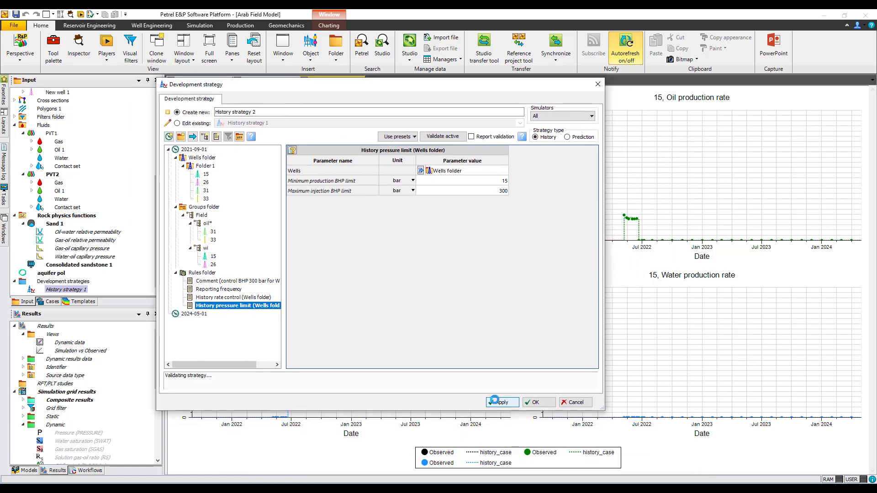
click(537, 402)
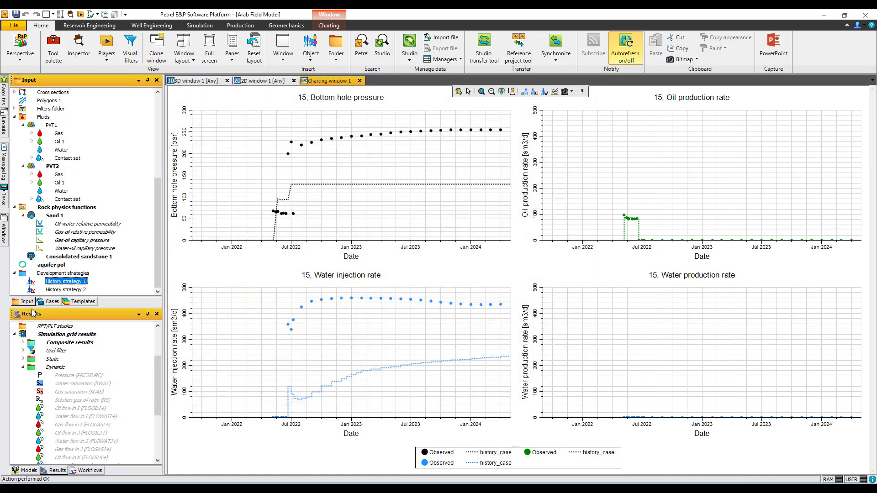
click(75, 291)
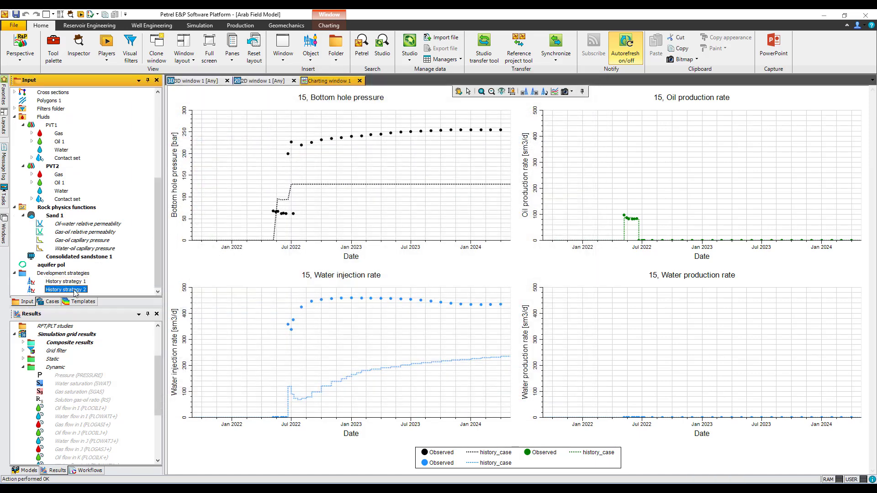
click(49, 301)
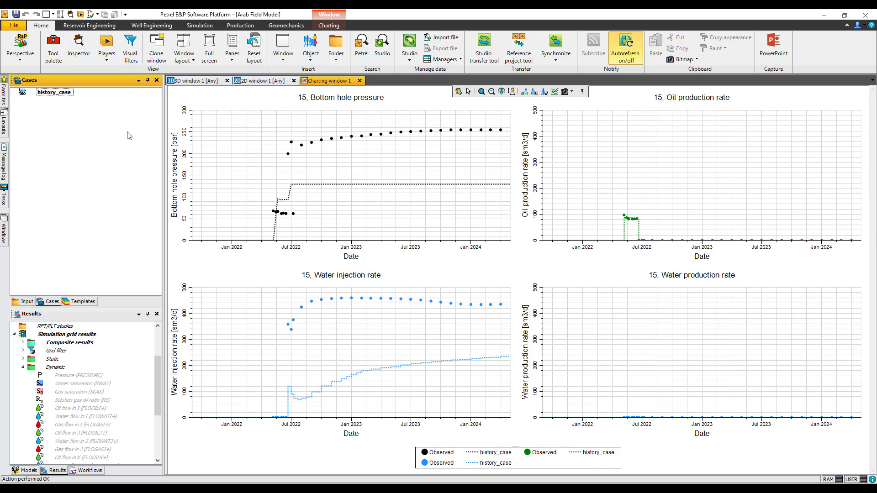
click(27, 302)
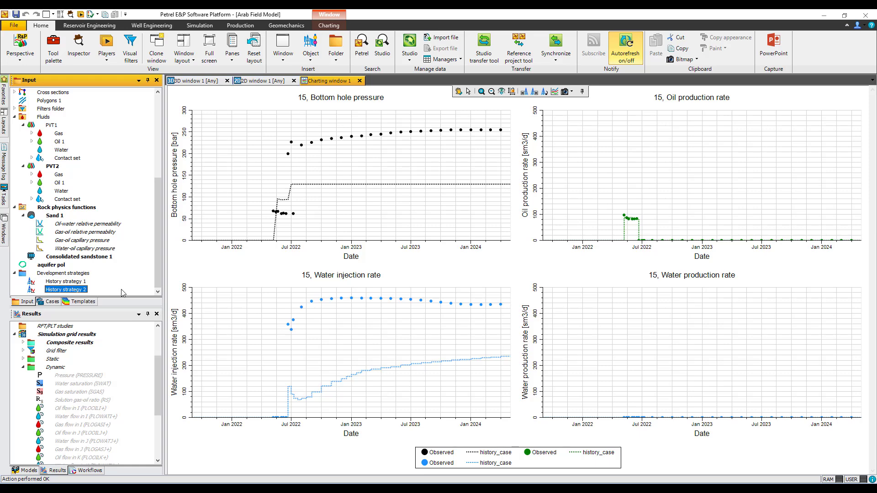
click(52, 302)
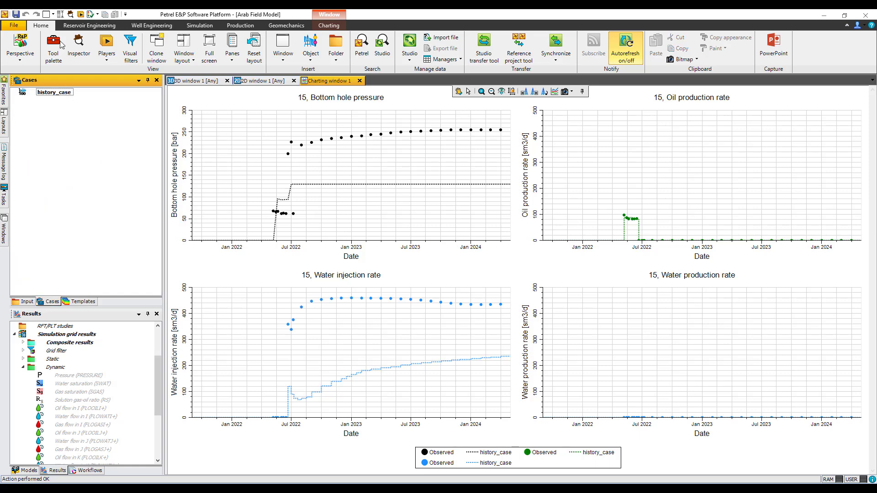
Set up a new simulation case based on history_case and name it "history_case_ctrlP300".
click(41, 93)
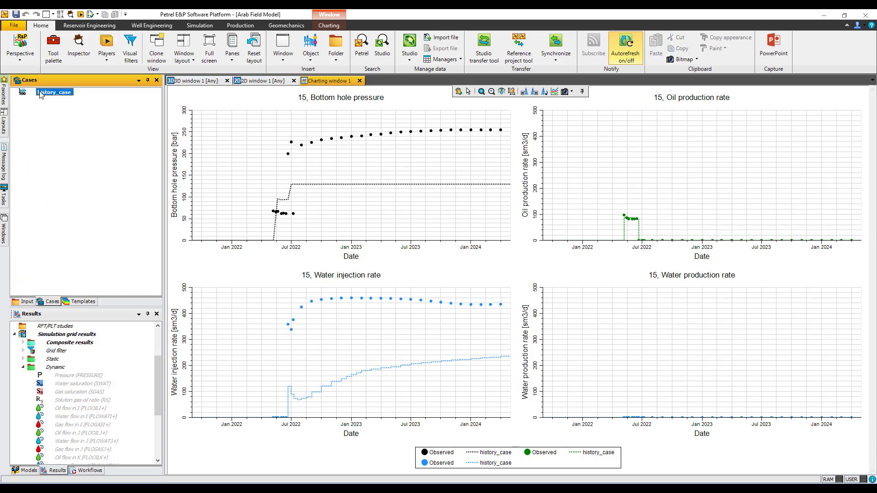
right_click(41, 94)
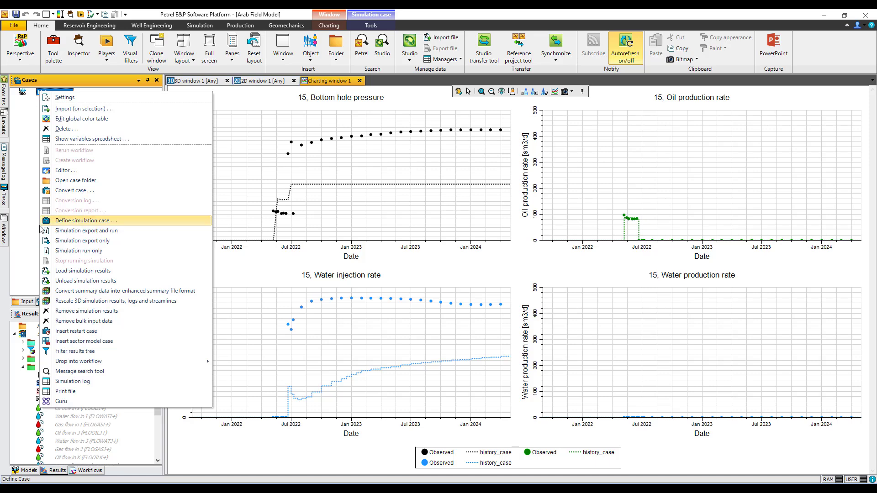
click(29, 206)
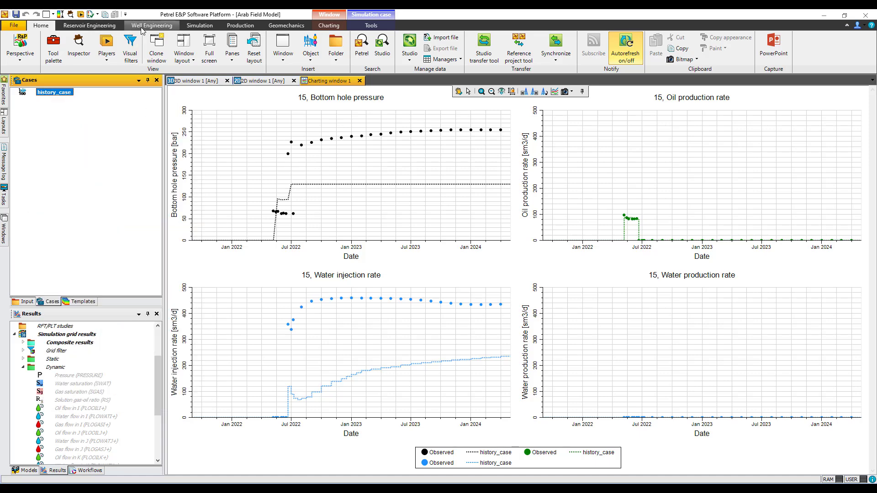
click(200, 28)
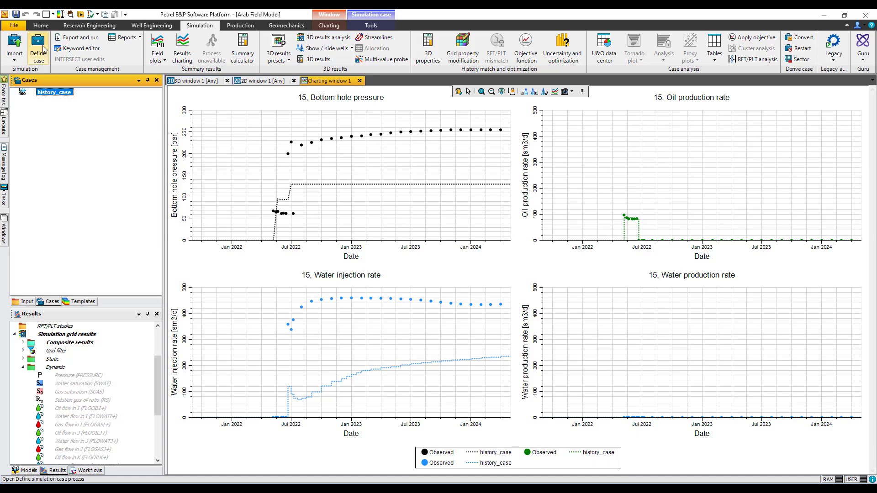
click(44, 48)
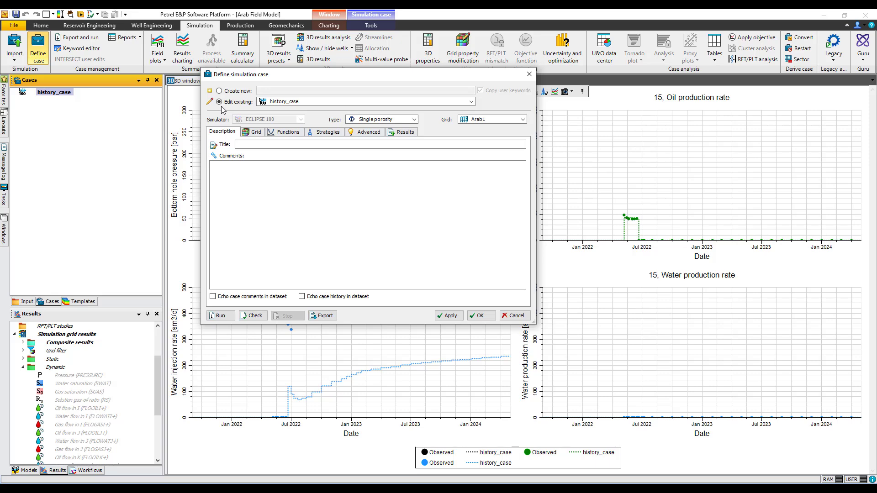
click(258, 132)
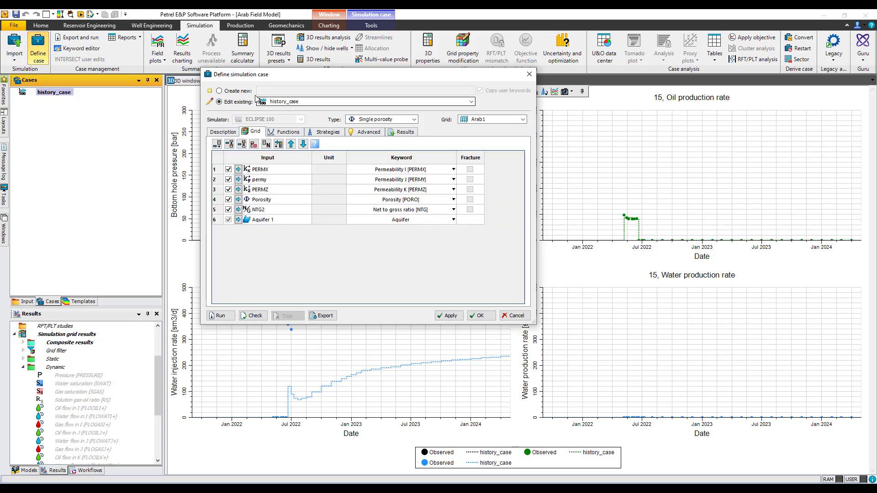
click(237, 91)
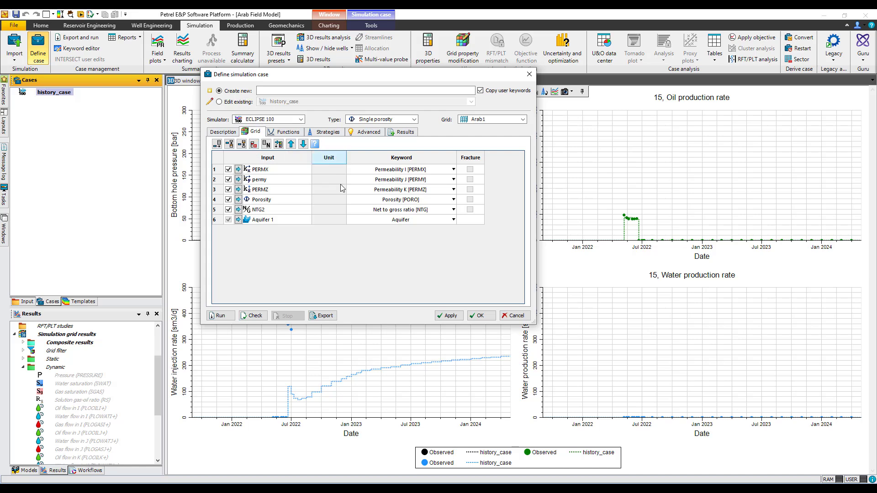
click(274, 90)
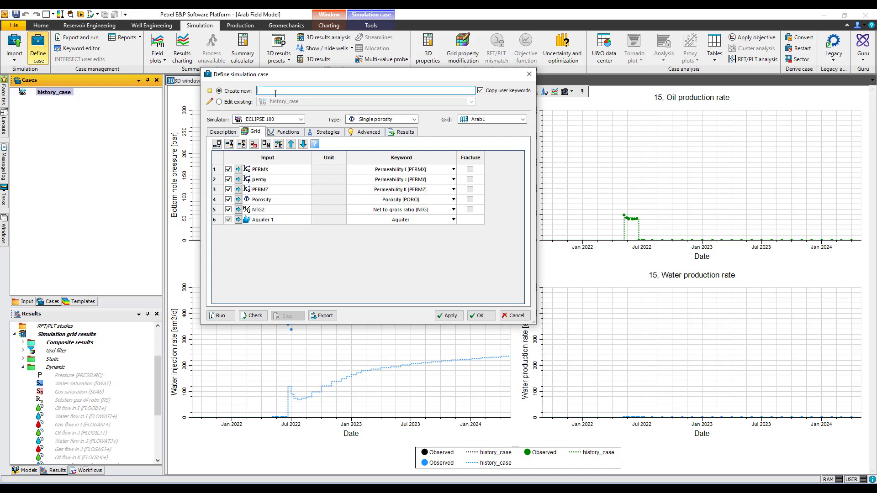
text(history_case_ctrlP300)
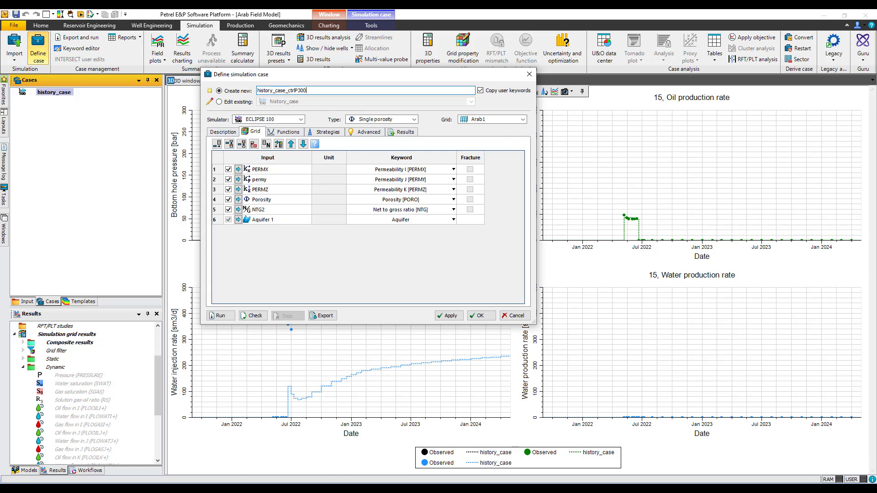
Replace History strategy 1 with History strategy 2 as the new case's development strategy, and apply the case definition.
click(223, 132)
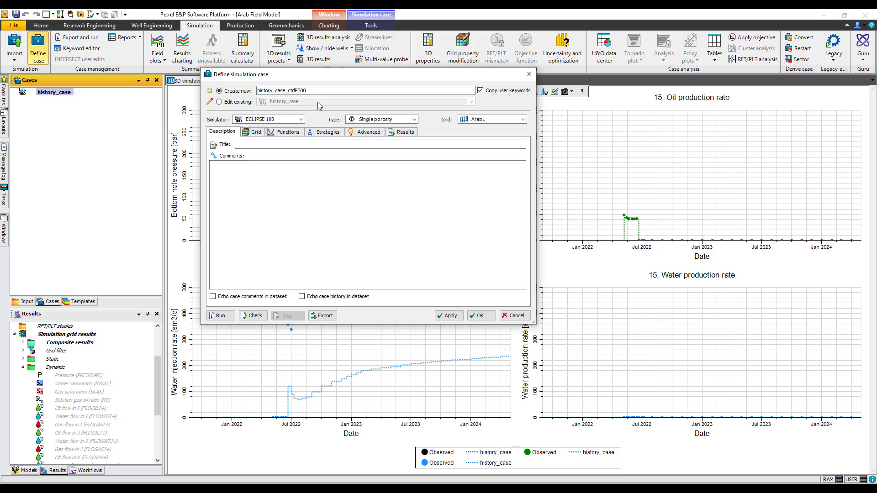
click(256, 132)
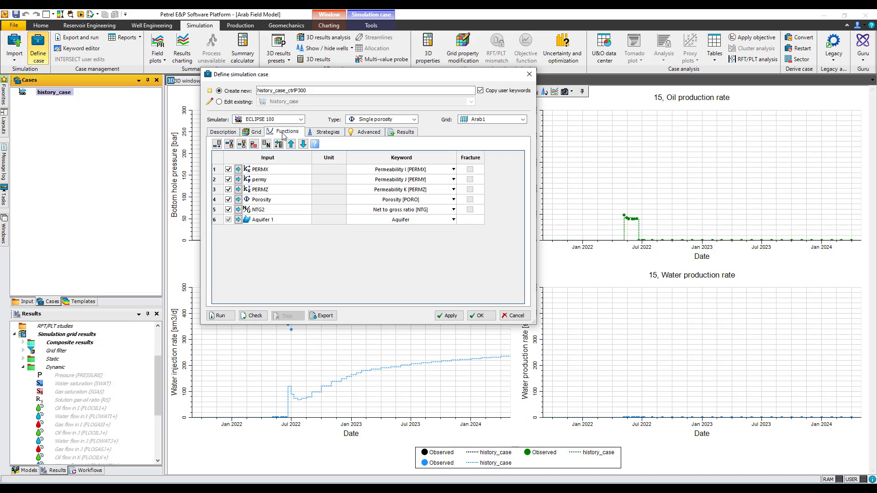
click(285, 132)
click(319, 134)
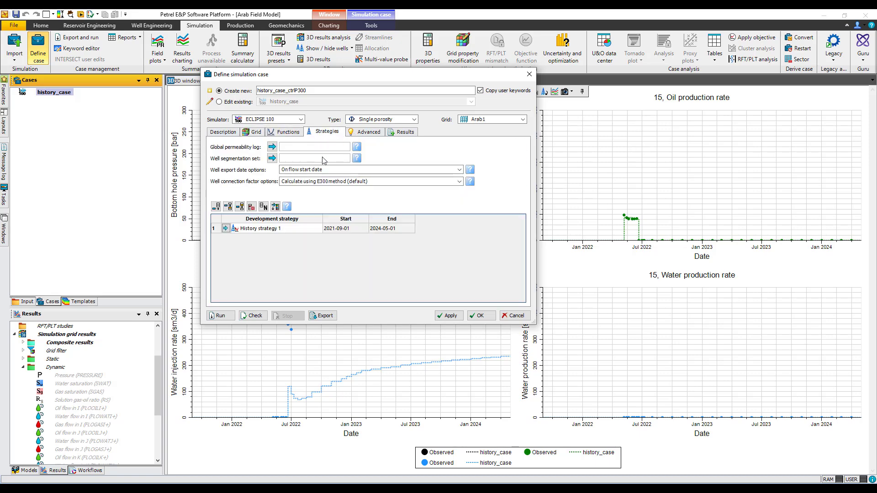
click(24, 301)
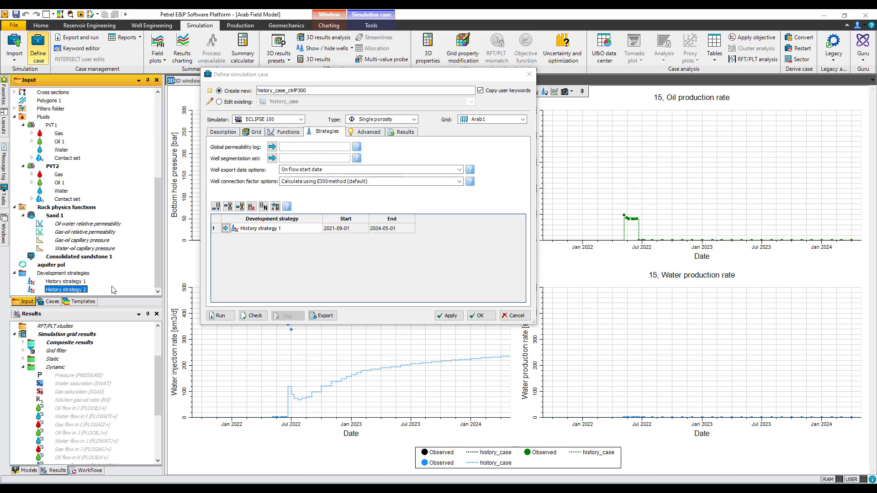
click(215, 229)
click(252, 207)
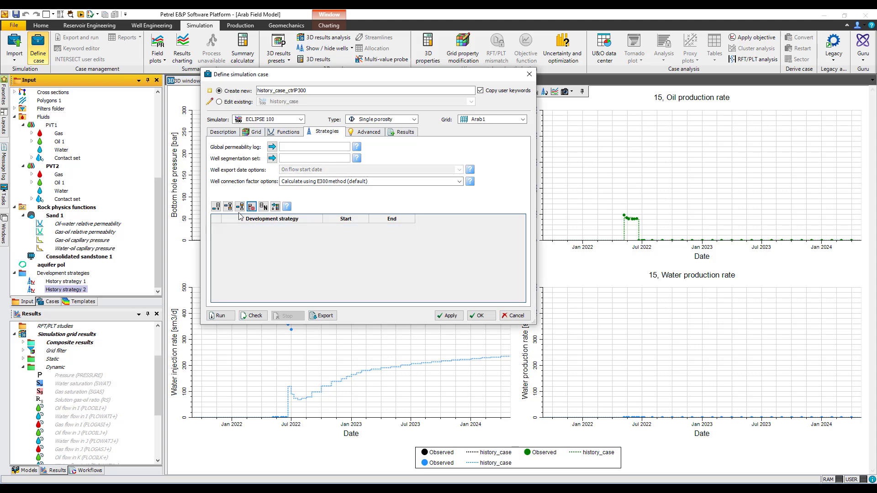
click(216, 207)
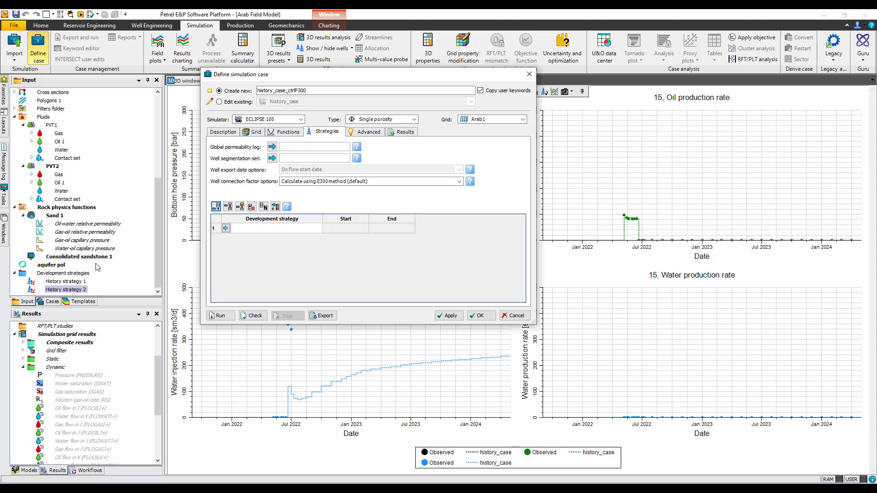
click(83, 289)
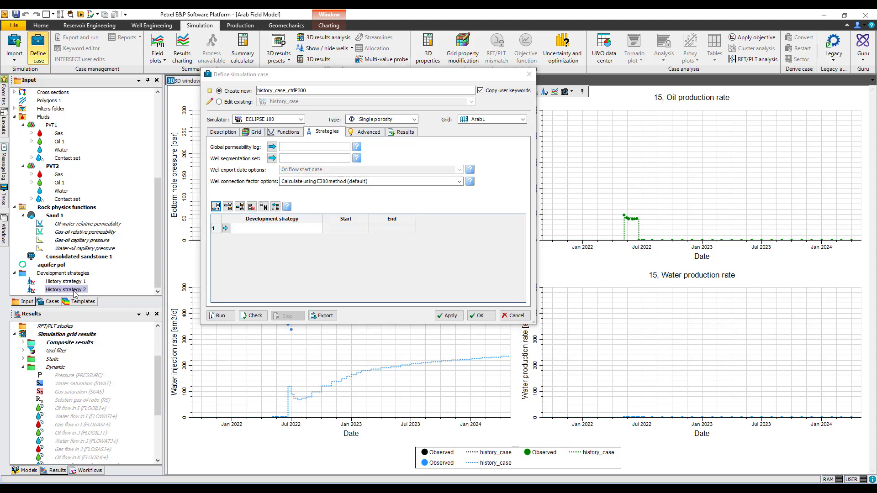
click(225, 228)
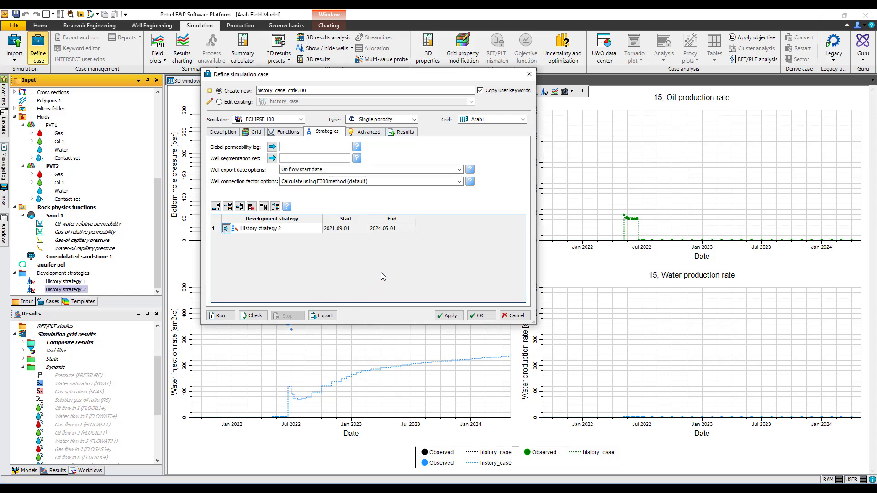
click(450, 316)
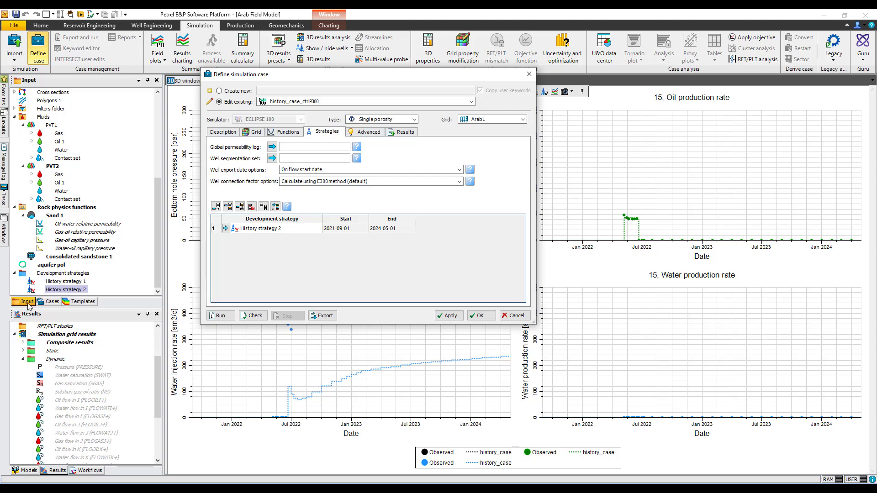
Run the simulation of history_case_ctrlP300 and close the case definition.
click(50, 301)
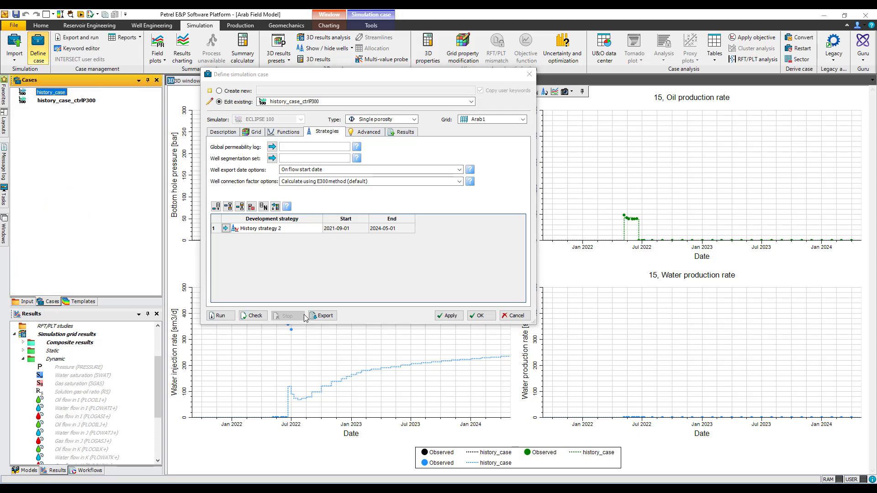
click(221, 316)
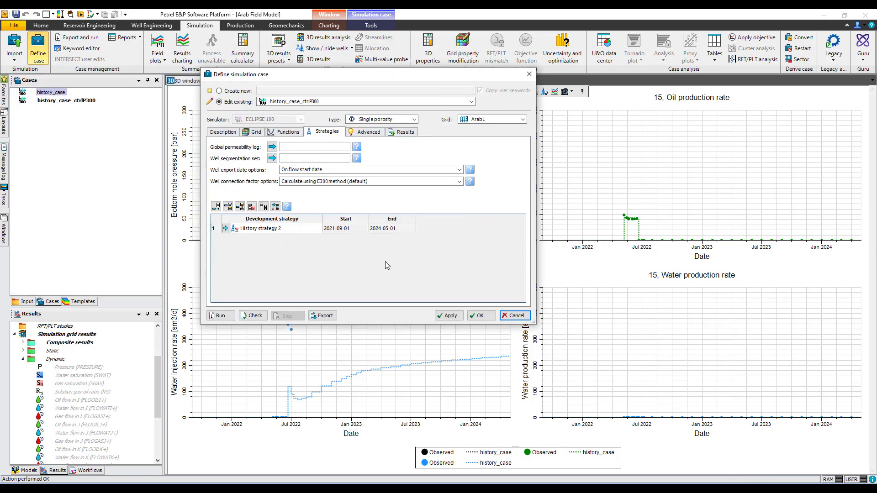
click(478, 316)
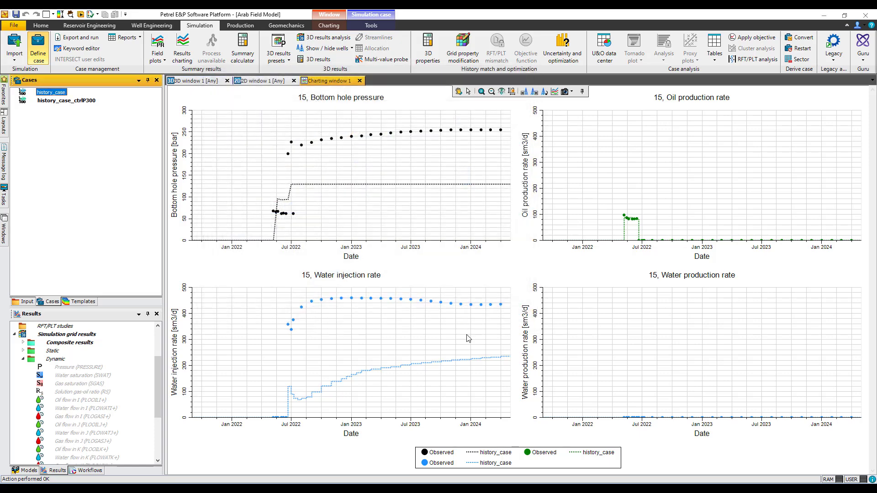
Add the history_case_ctrlP300 results to the well charts alongside history_case and the observed data.
click(555, 91)
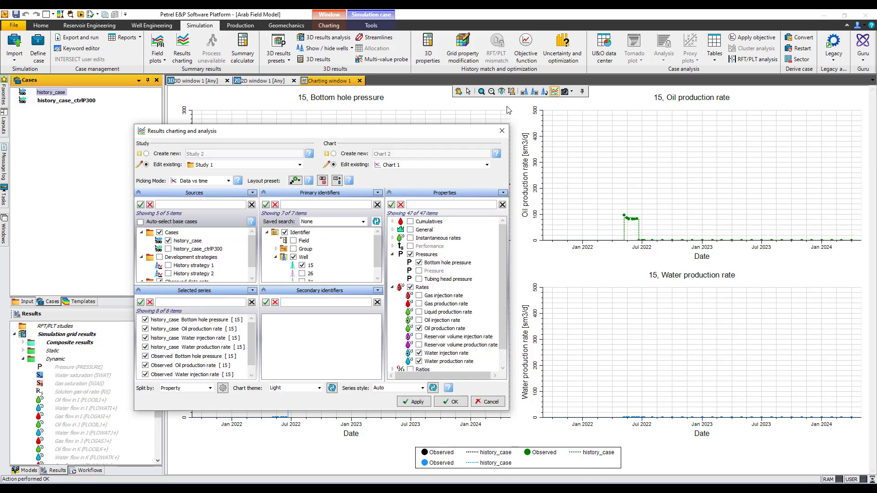
drag(391, 139, 618, 112)
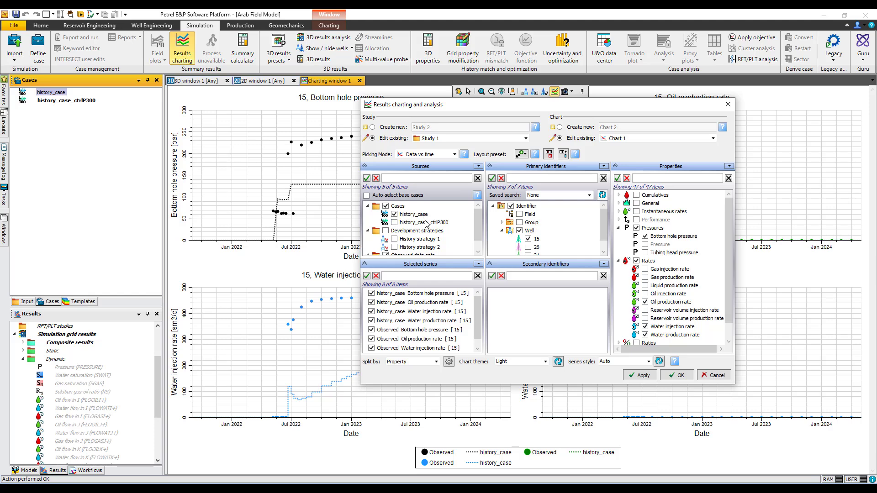
scroll(425, 224, down, 1)
scroll(404, 254, up, 1)
click(394, 222)
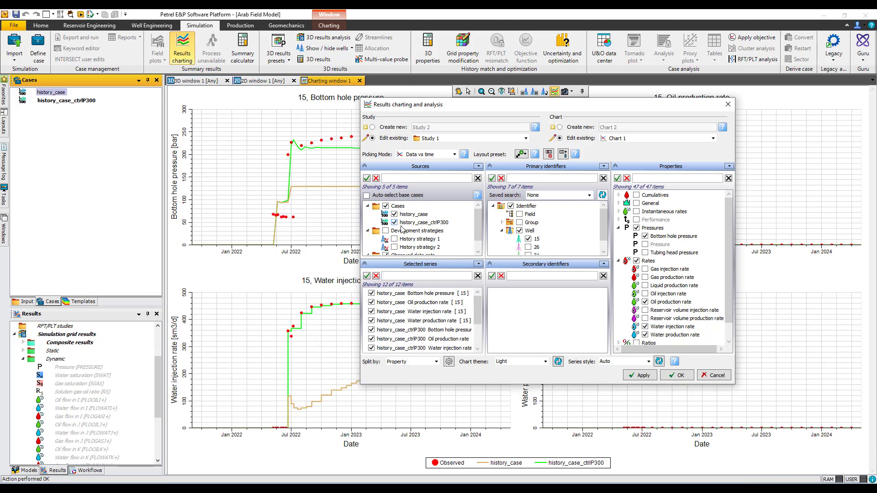
click(662, 376)
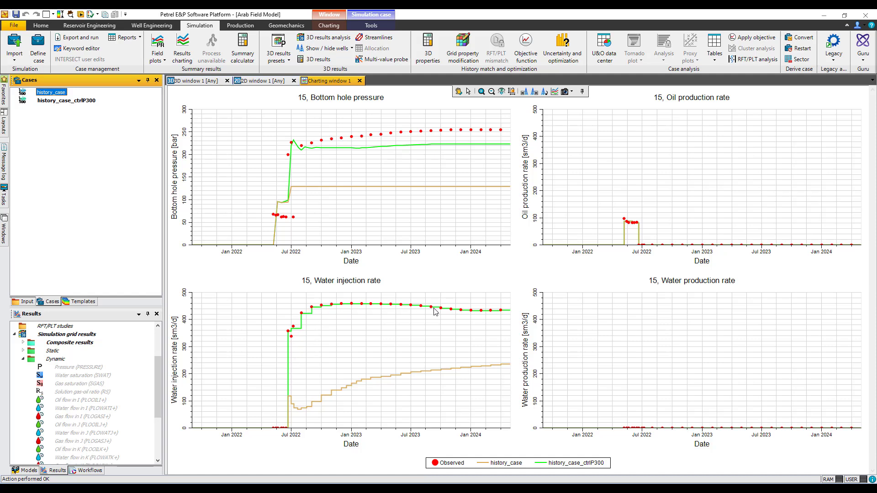
Compare the observed and simulated pressures and rates of both cases for well 26 and well 31.
click(537, 95)
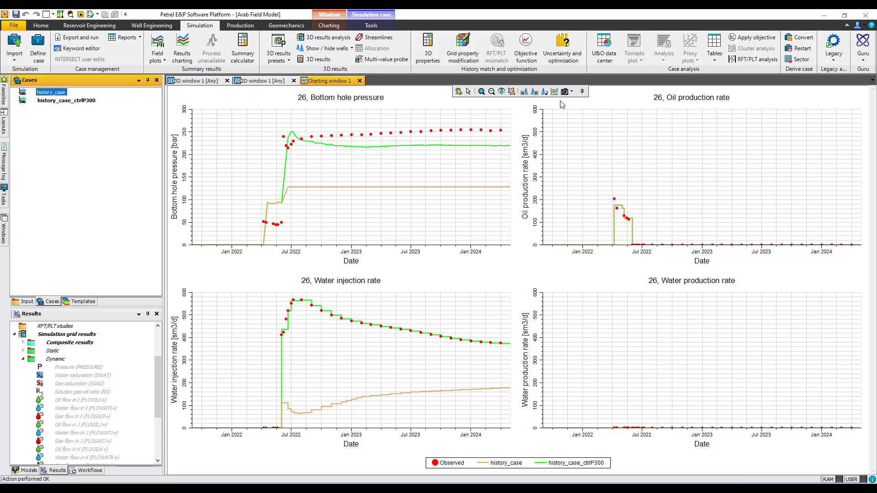
click(536, 94)
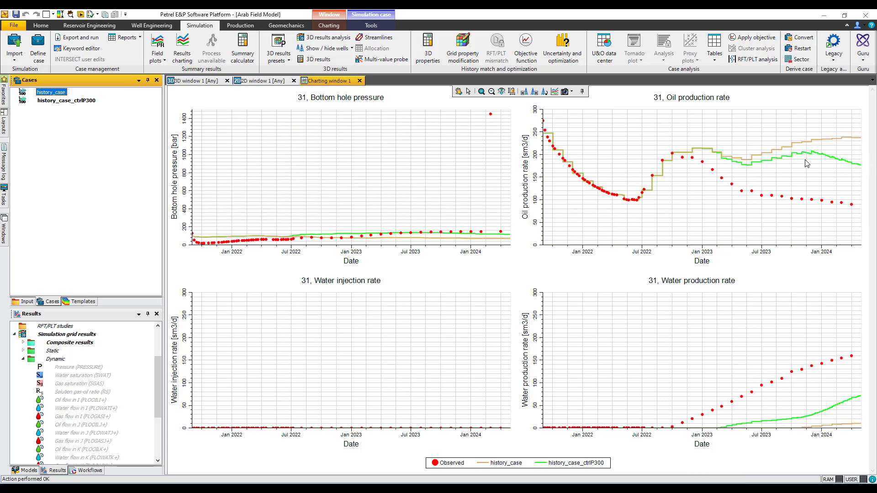
Compare the observed and simulated pressures and rates of both cases for wells 33, 26, 15 and 31.
click(535, 92)
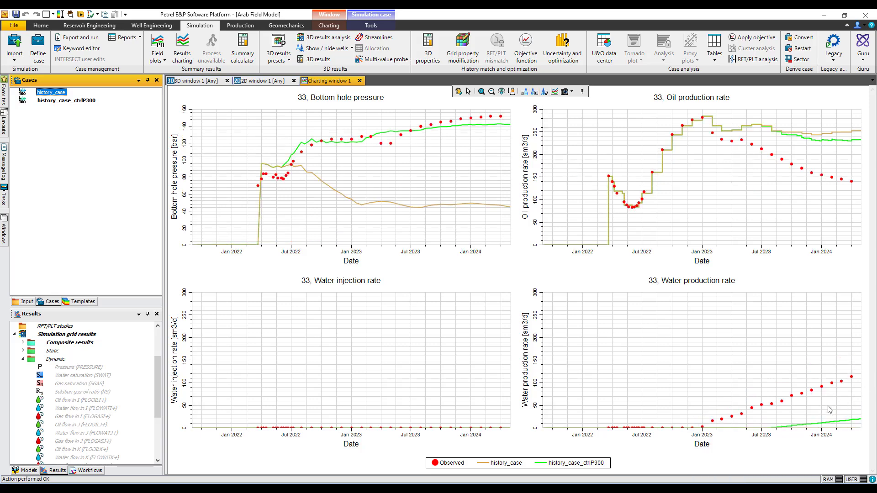
click(524, 93)
click(524, 93)
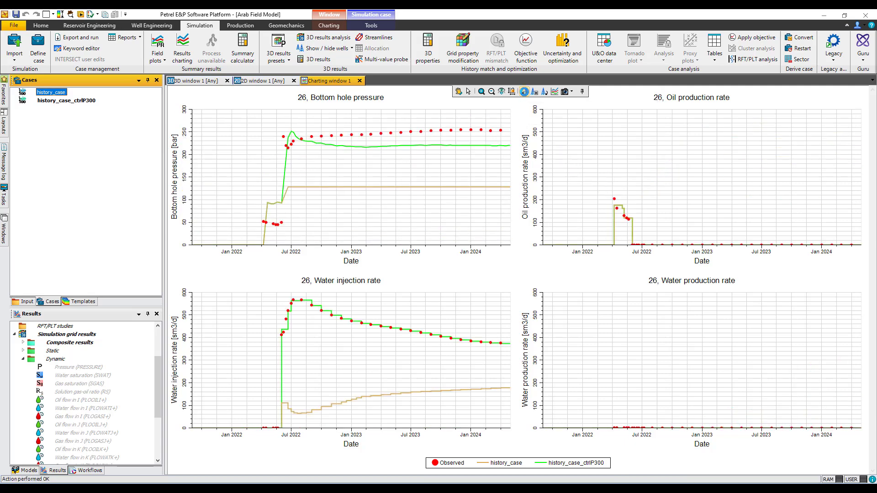
click(524, 93)
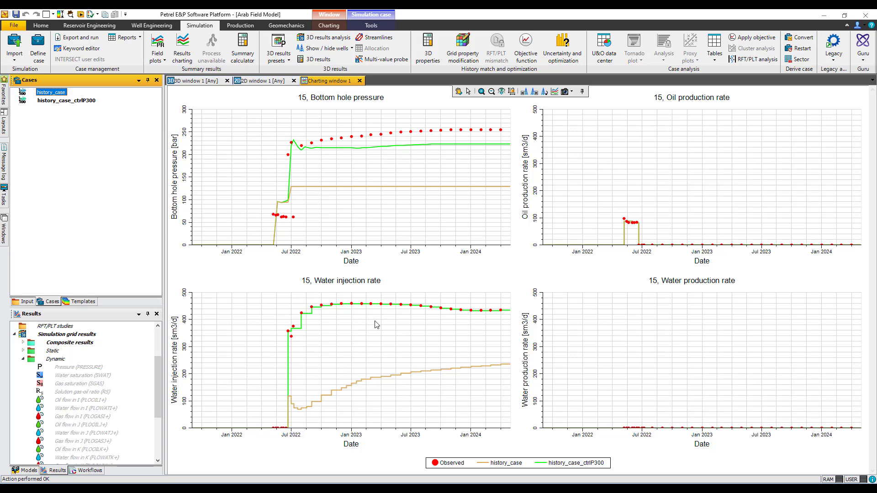
click(534, 92)
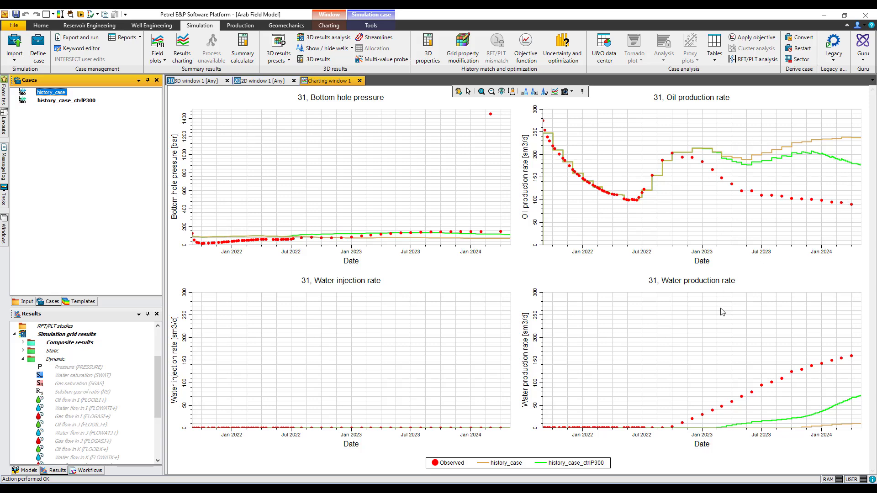
Switch Chart 1 from the individual wells to Field-level results for both cases and the observed data.
click(554, 91)
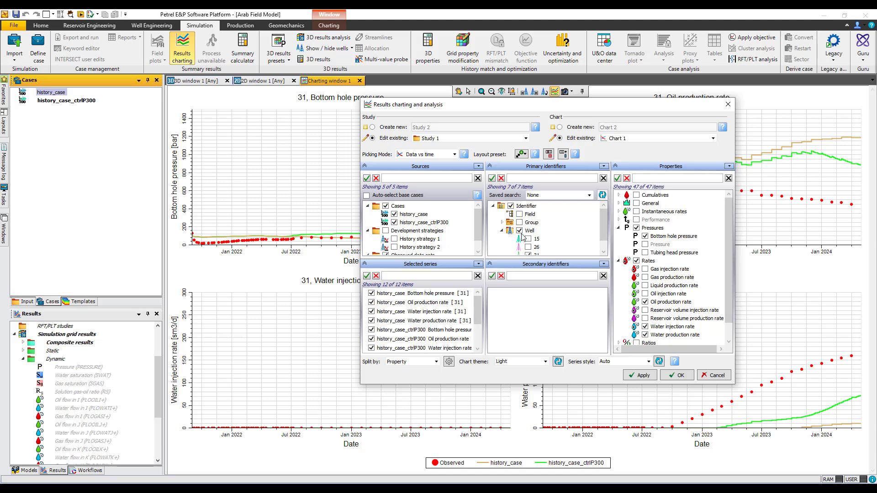
click(519, 231)
click(519, 215)
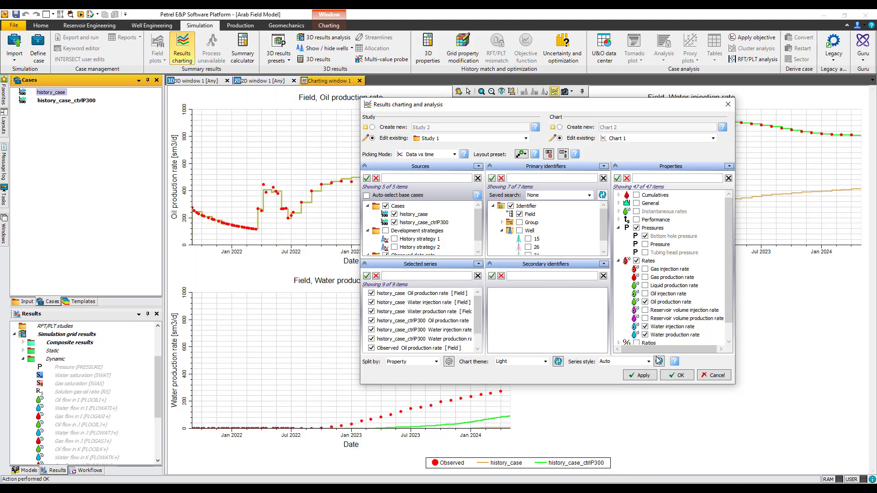
click(676, 375)
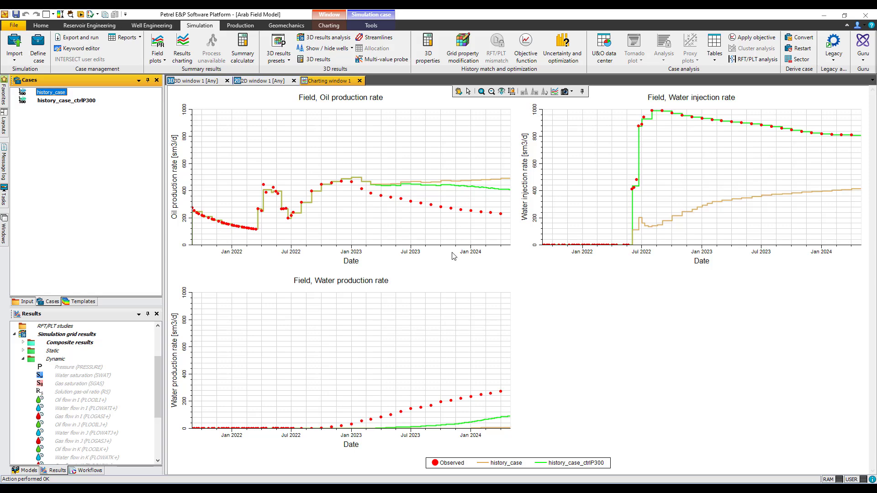
Add the liquid production rate to the Field charts.
click(555, 91)
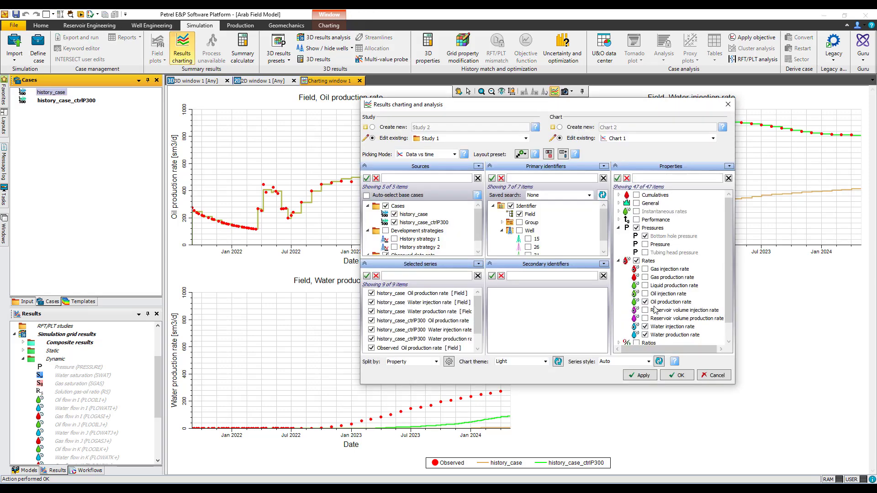
click(645, 285)
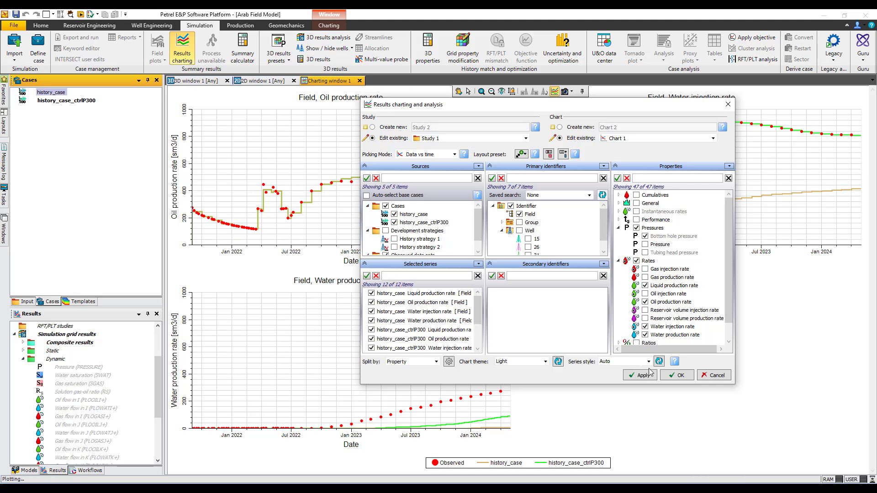
click(677, 377)
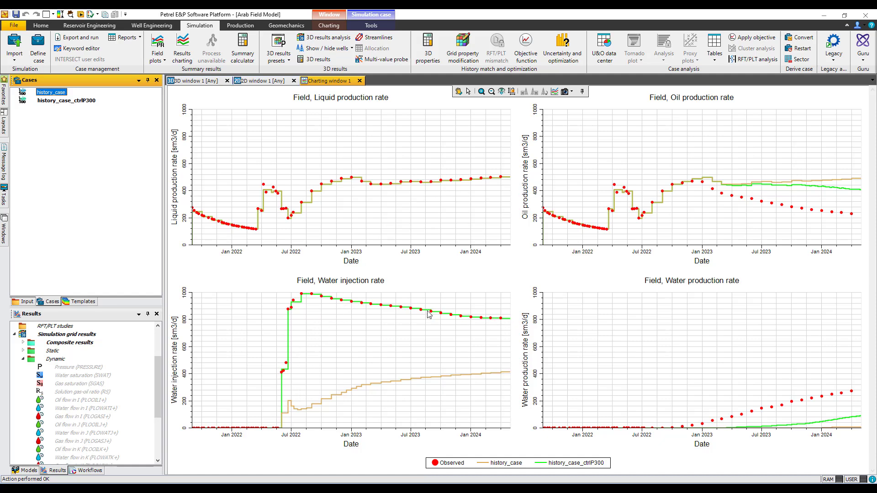
mouse_move(441, 318)
Review the History rate control and History pressure limit rules of the History strategy 2 development strategy.
click(28, 302)
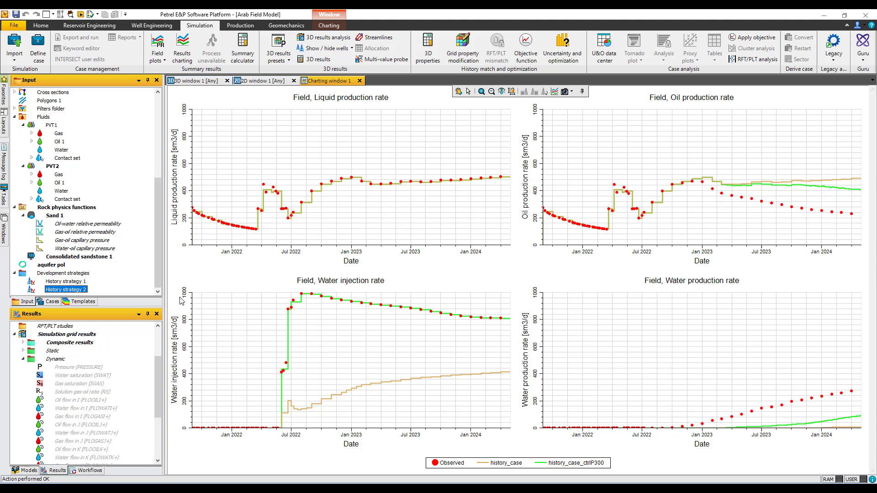
right_click(74, 291)
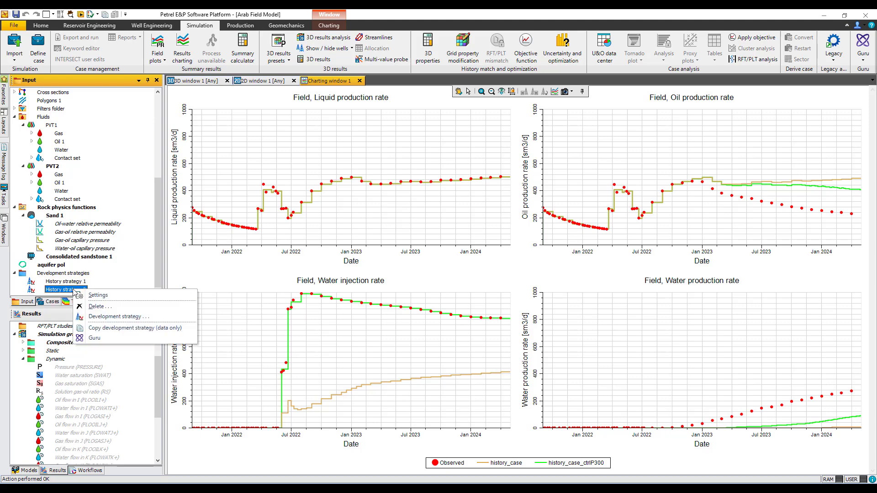
click(93, 318)
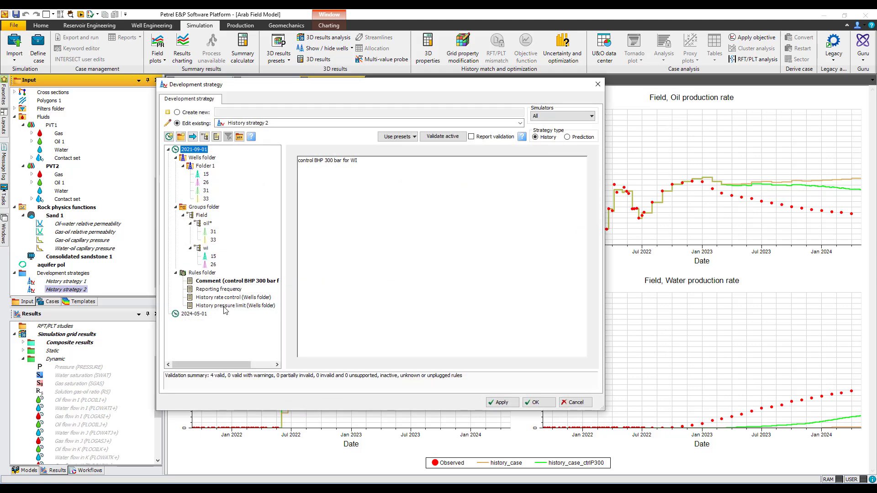
click(226, 306)
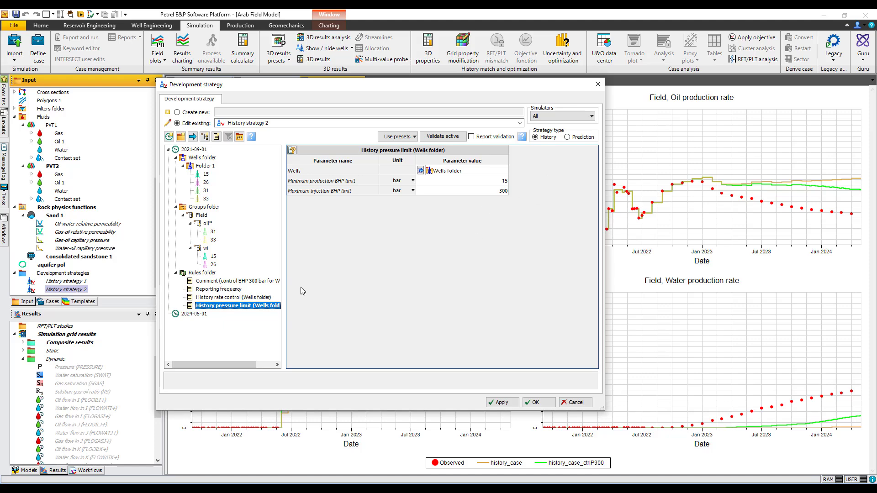
click(262, 299)
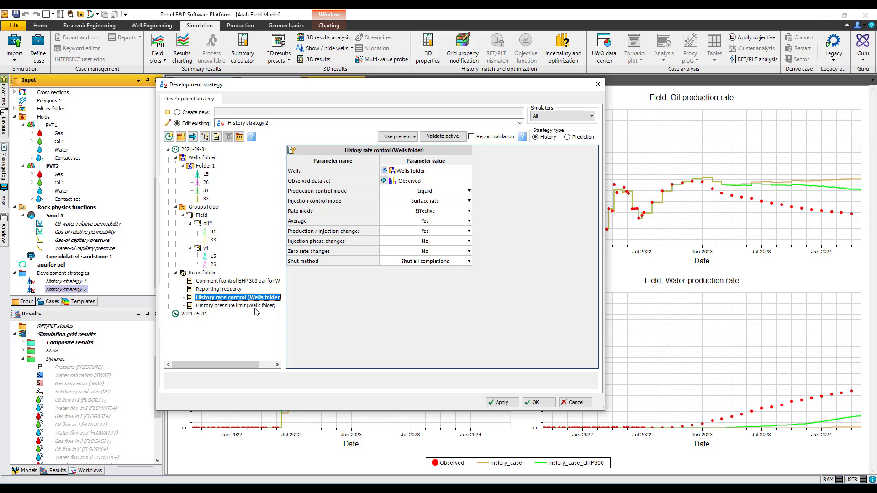
click(252, 306)
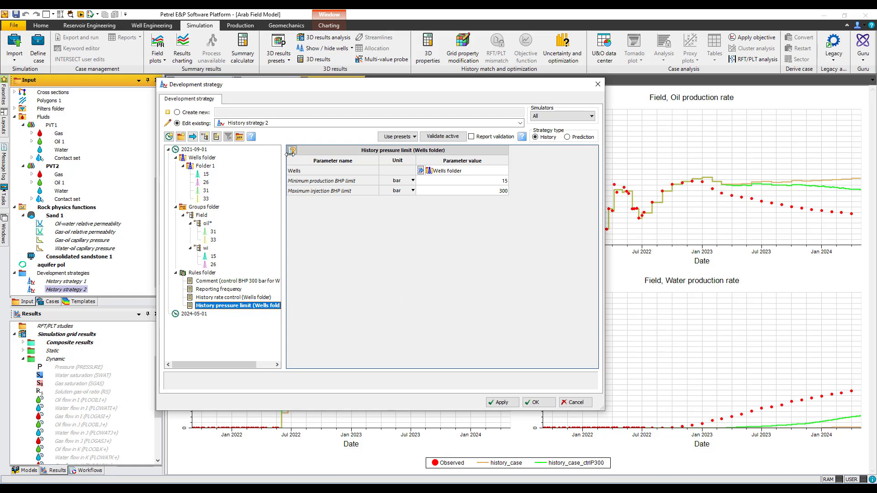
Check the History pressure limit rule of History strategy 1 for comparison, and close the development strategy without applying anything.
click(266, 124)
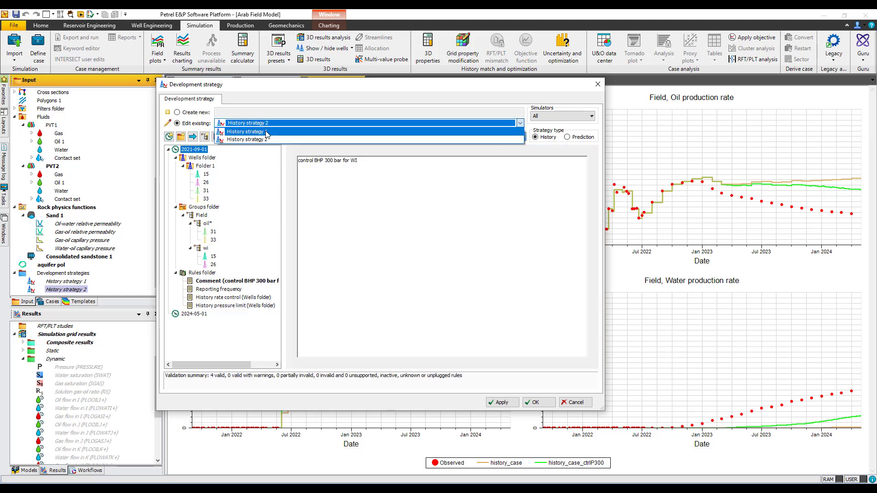
click(266, 131)
click(253, 306)
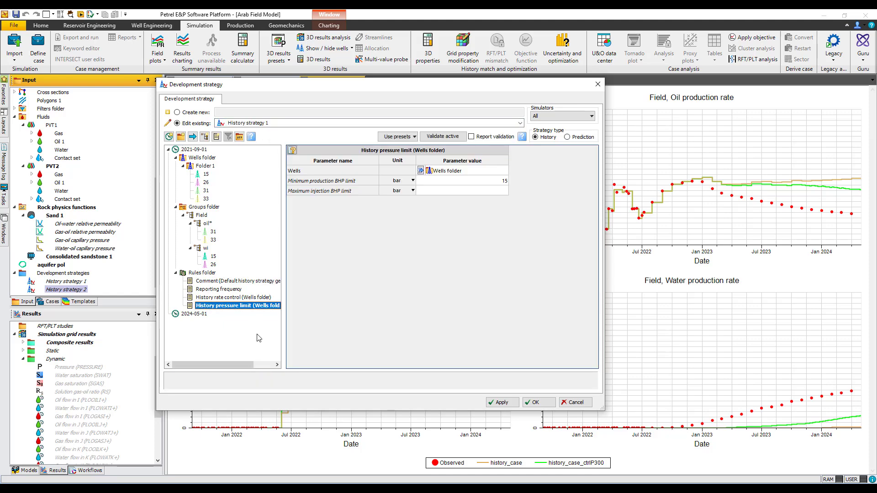
right_click(256, 308)
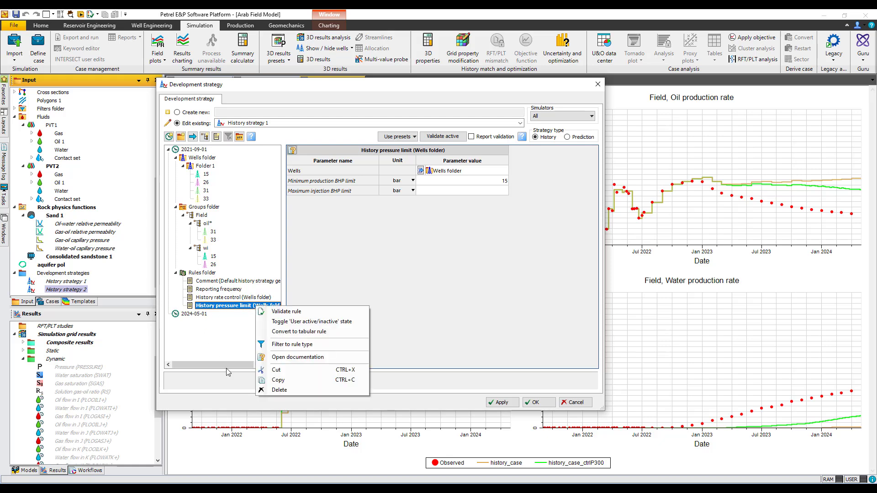
click(232, 353)
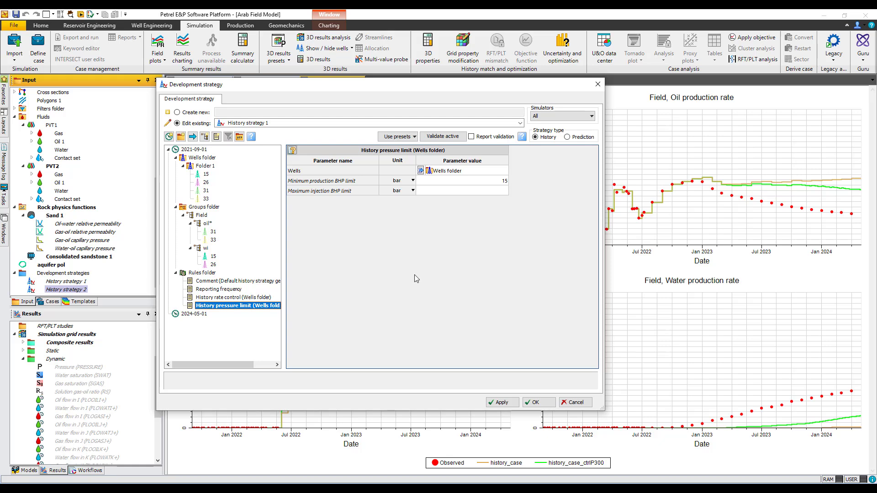
click(575, 402)
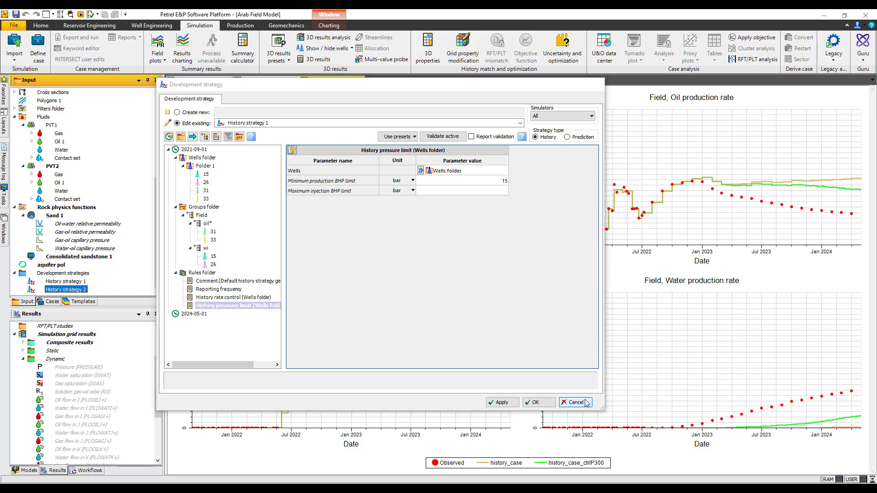